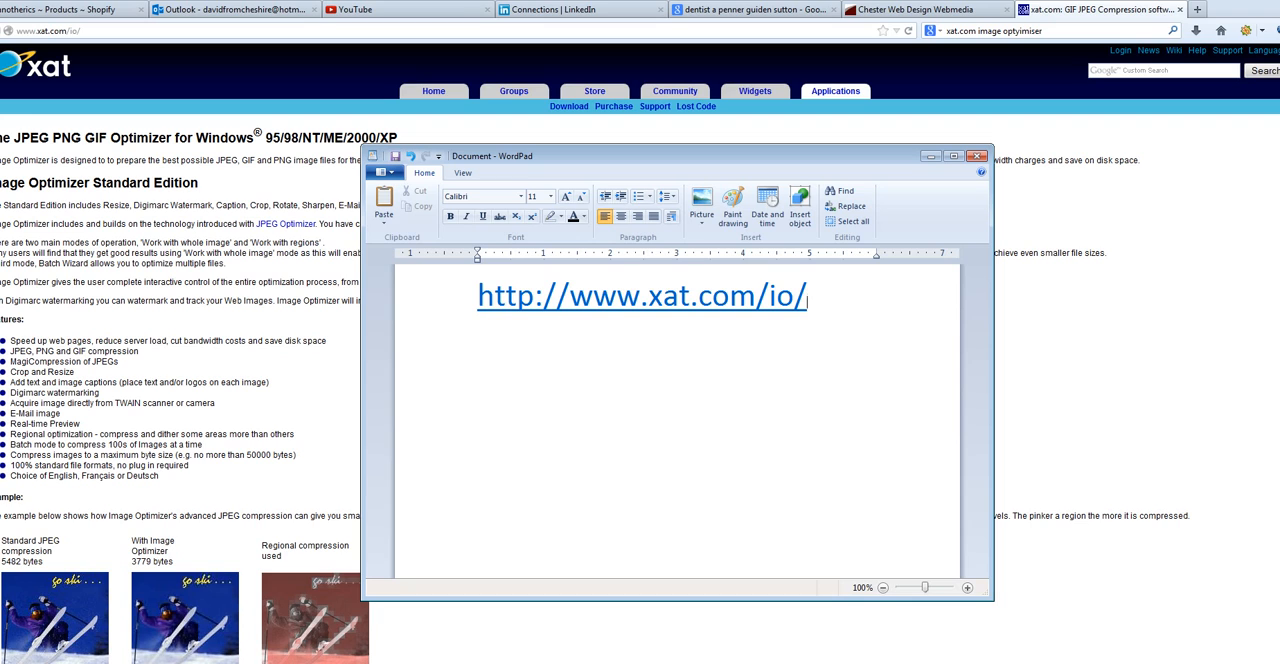
Highlight the xat.com/io address in the WordPad note and minimize the document to uncover the web page.
left_click_drag(680, 156, 572, 134)
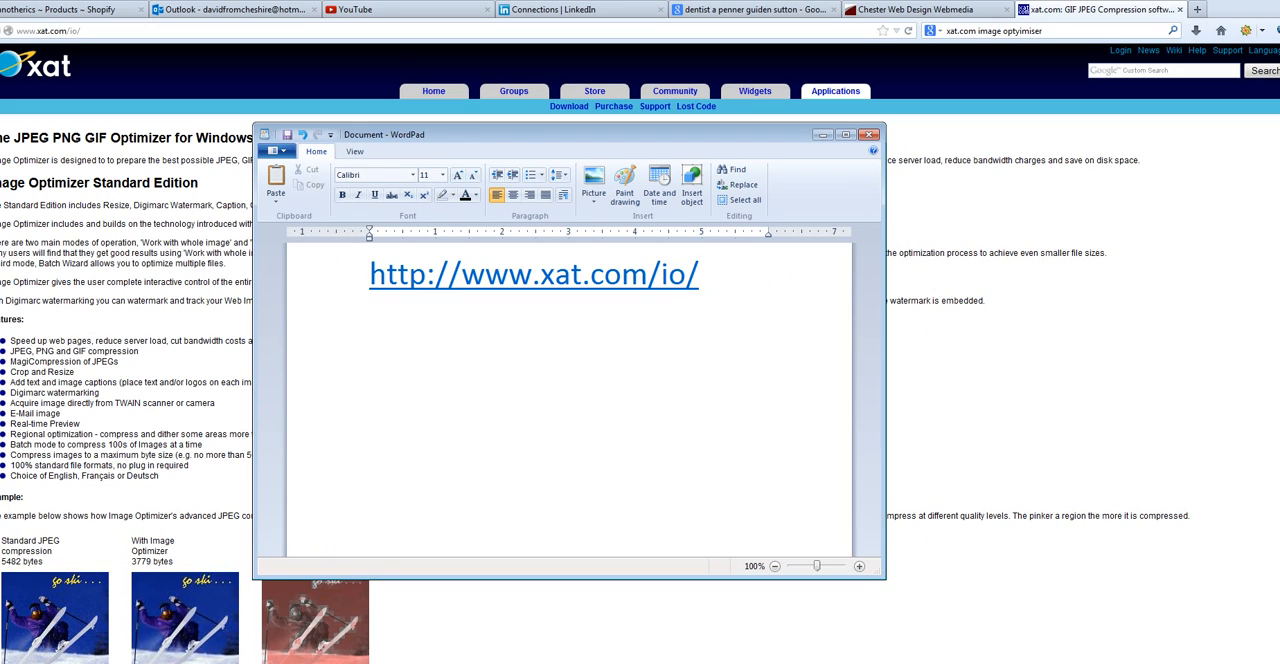
left_click_drag(699, 277, 369, 277)
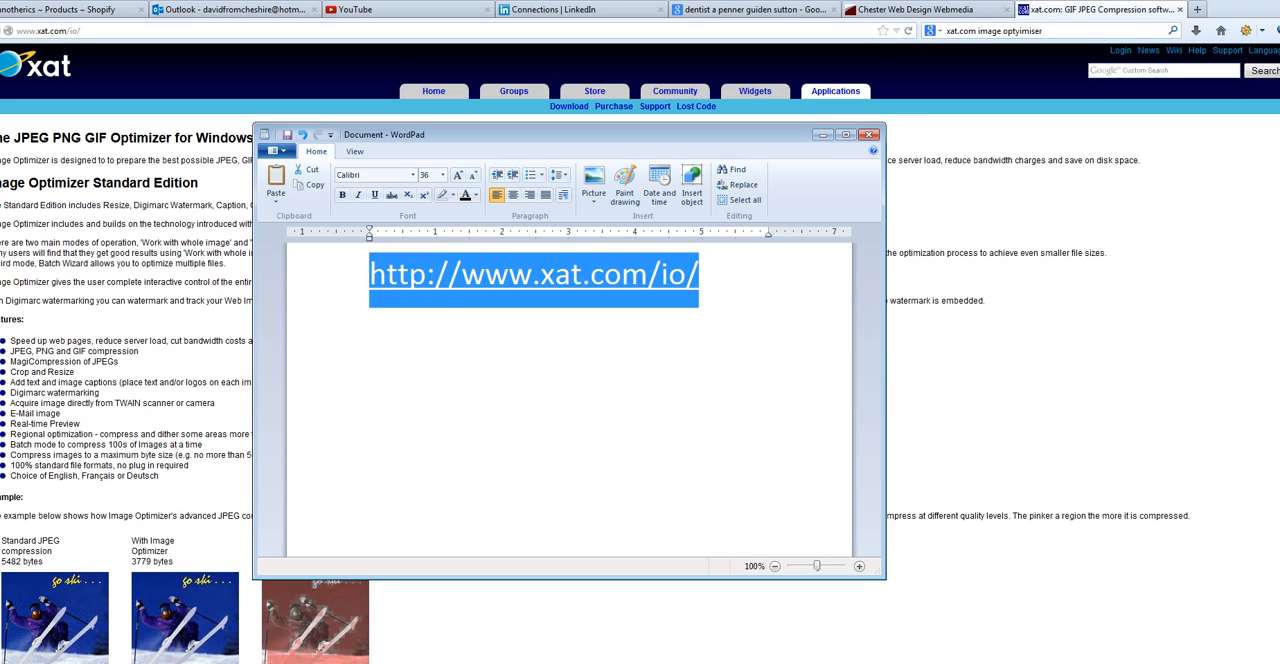
left_click(700, 281)
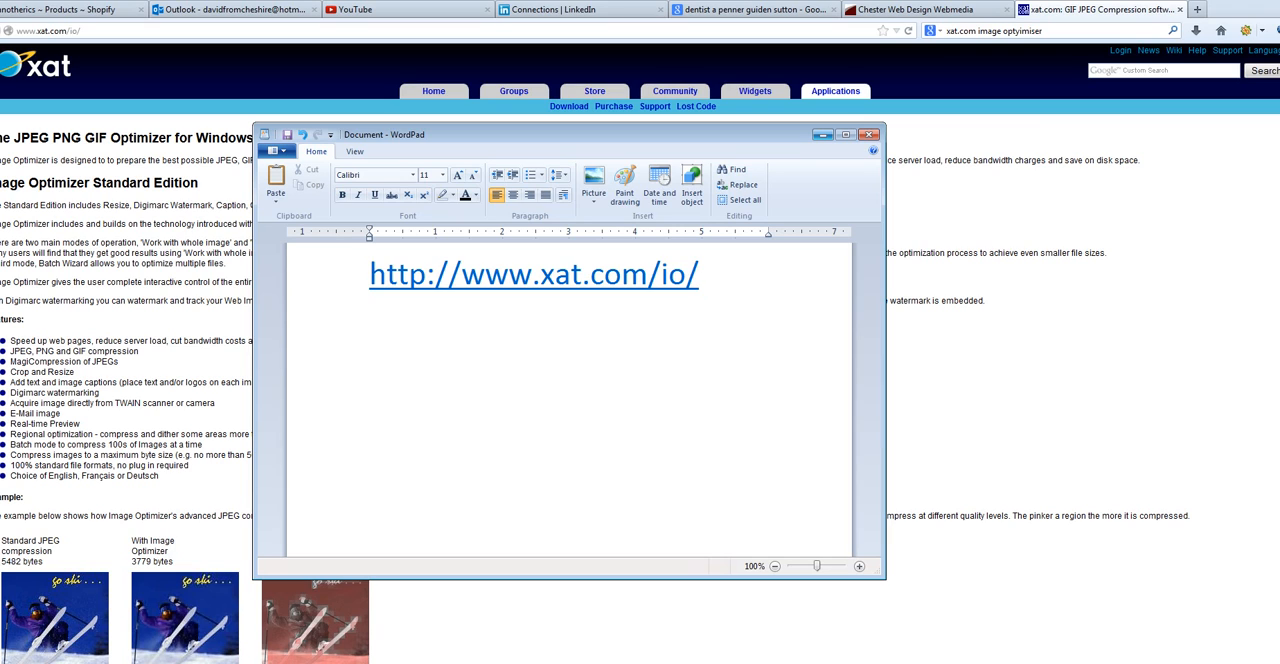
left_click(822, 134)
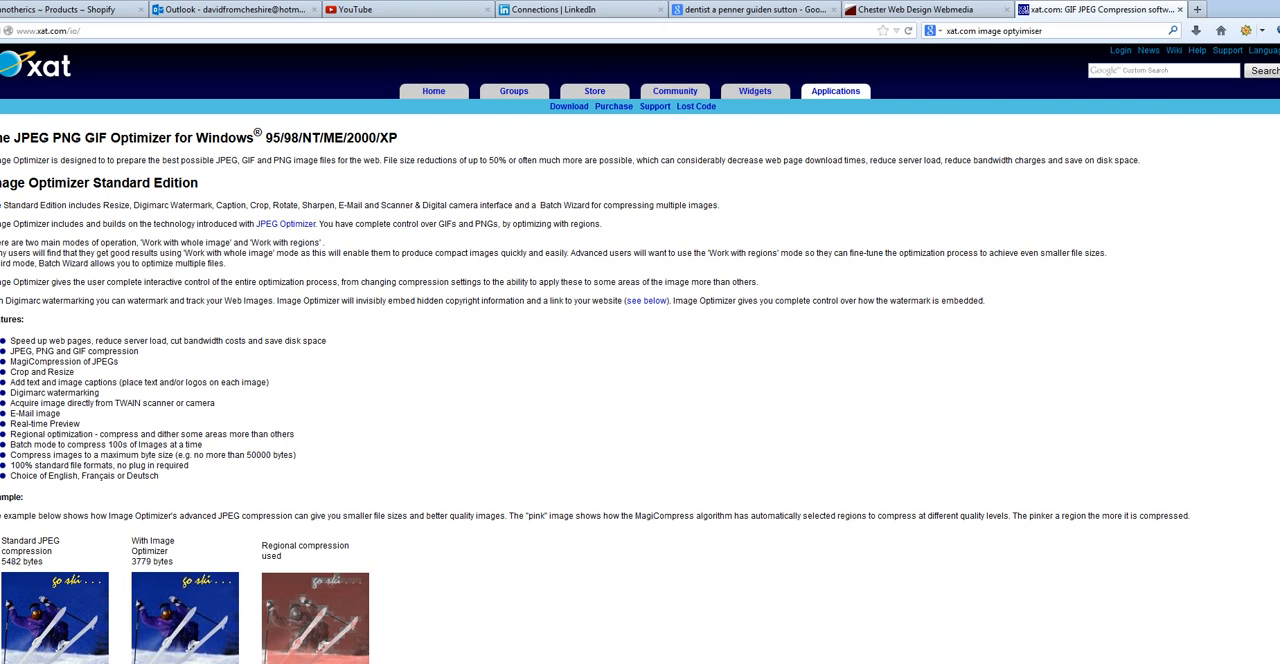
Review the Image Optimizer web page down to its download section and highlight the Standard Edition heading.
scroll(128, 148, "down", 8)
scroll(128, 148, "down", 4)
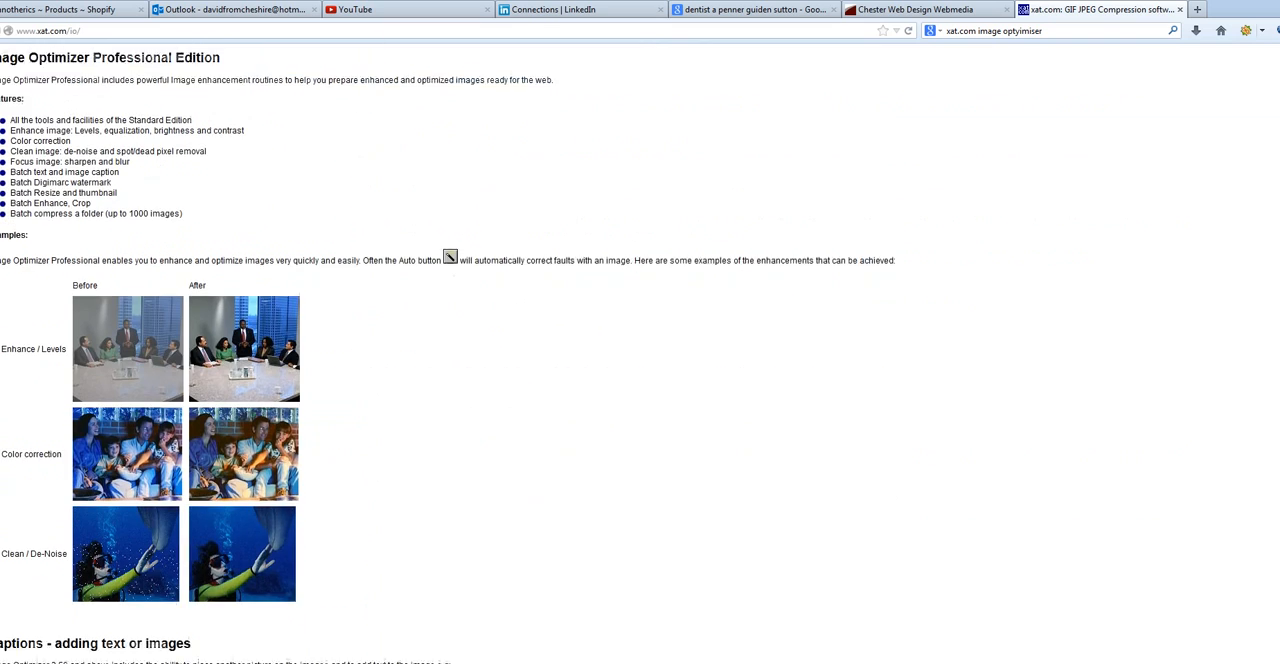
scroll(640, 353, "down", 13)
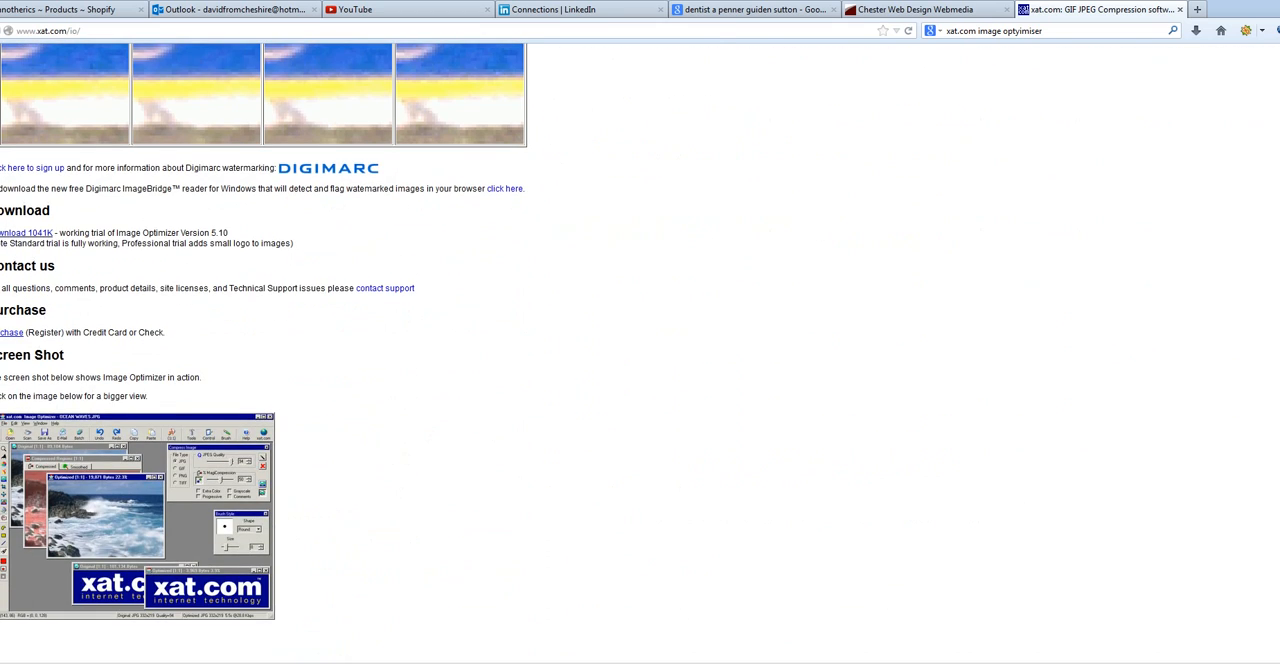
scroll(640, 353, "up", 1)
scroll(640, 353, "up", 2)
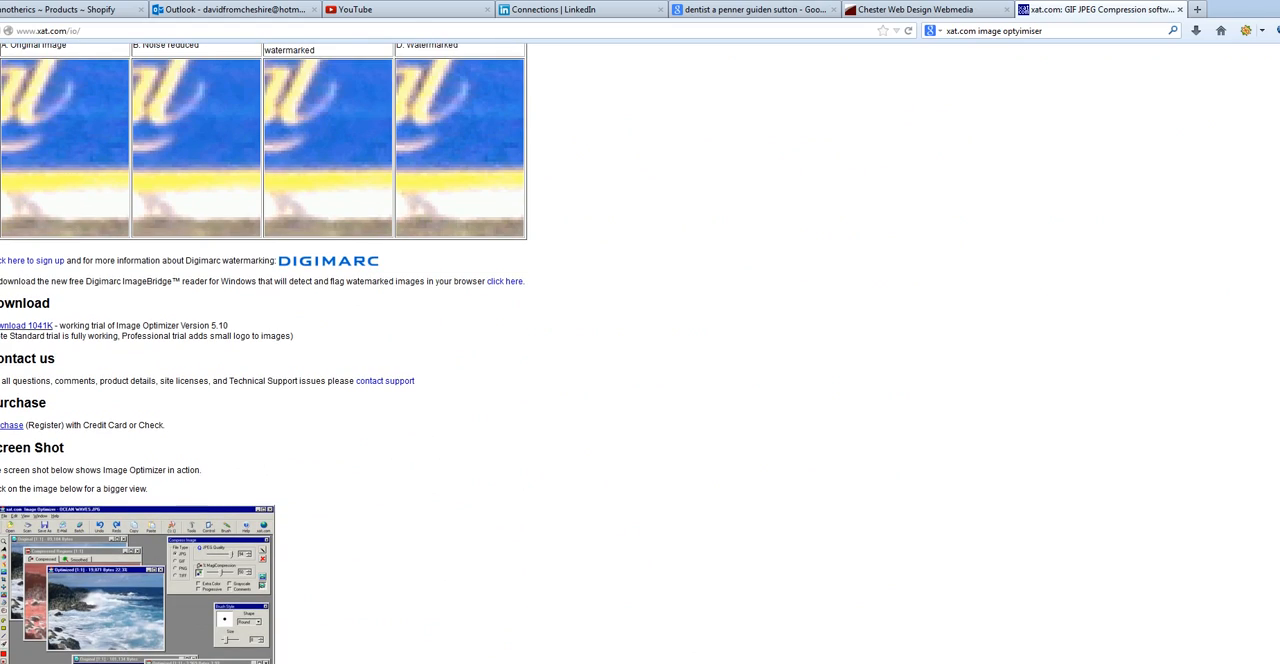
scroll(640, 353, "up", 20)
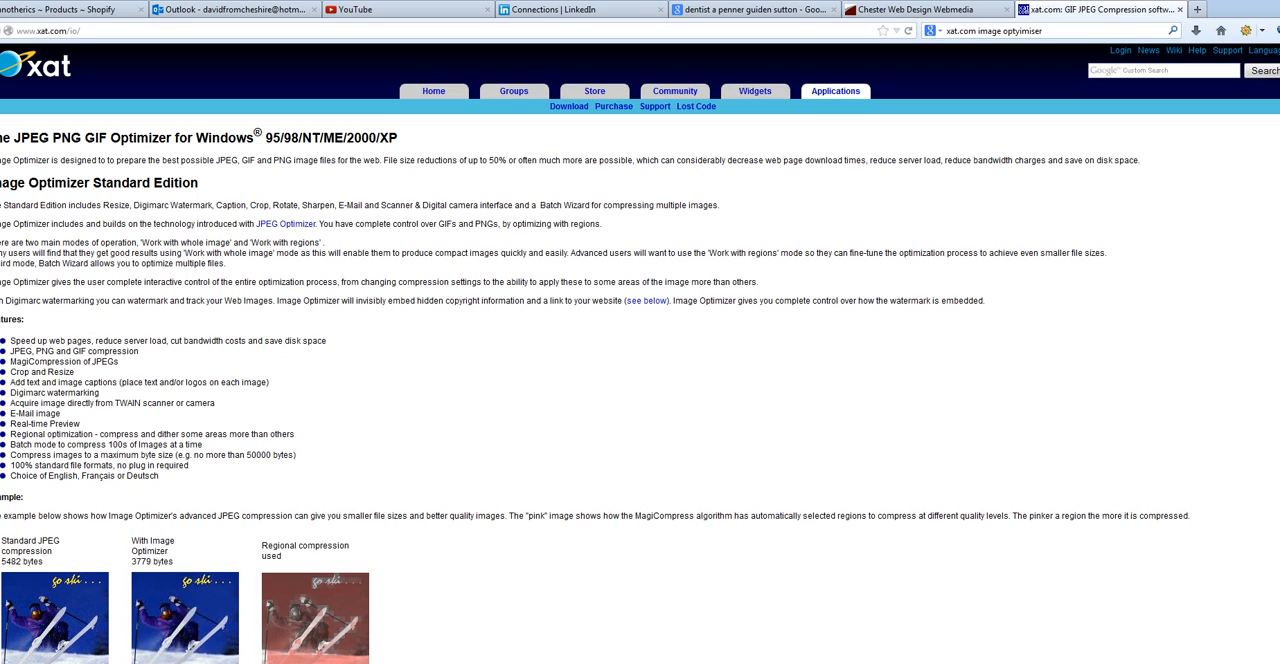
left_click_drag(199, 183, 2, 183)
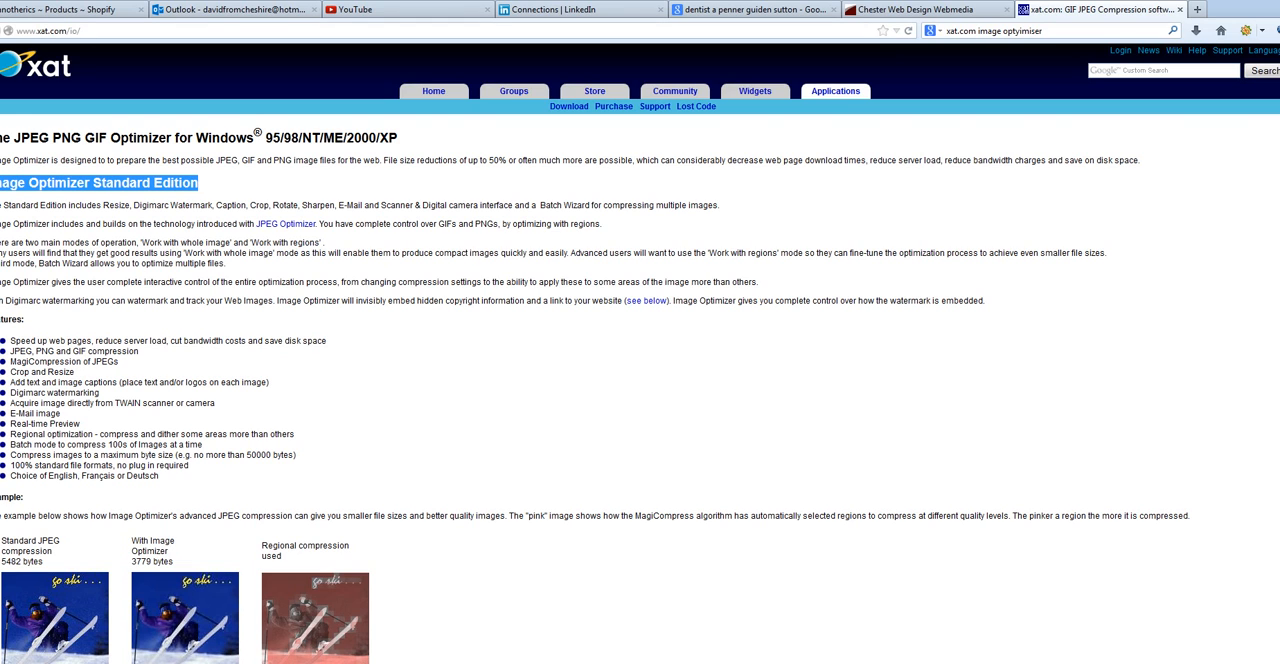
Switch to Image Optimizer and restore its window to a medium size floating over the browser.
key("alt+Tab")
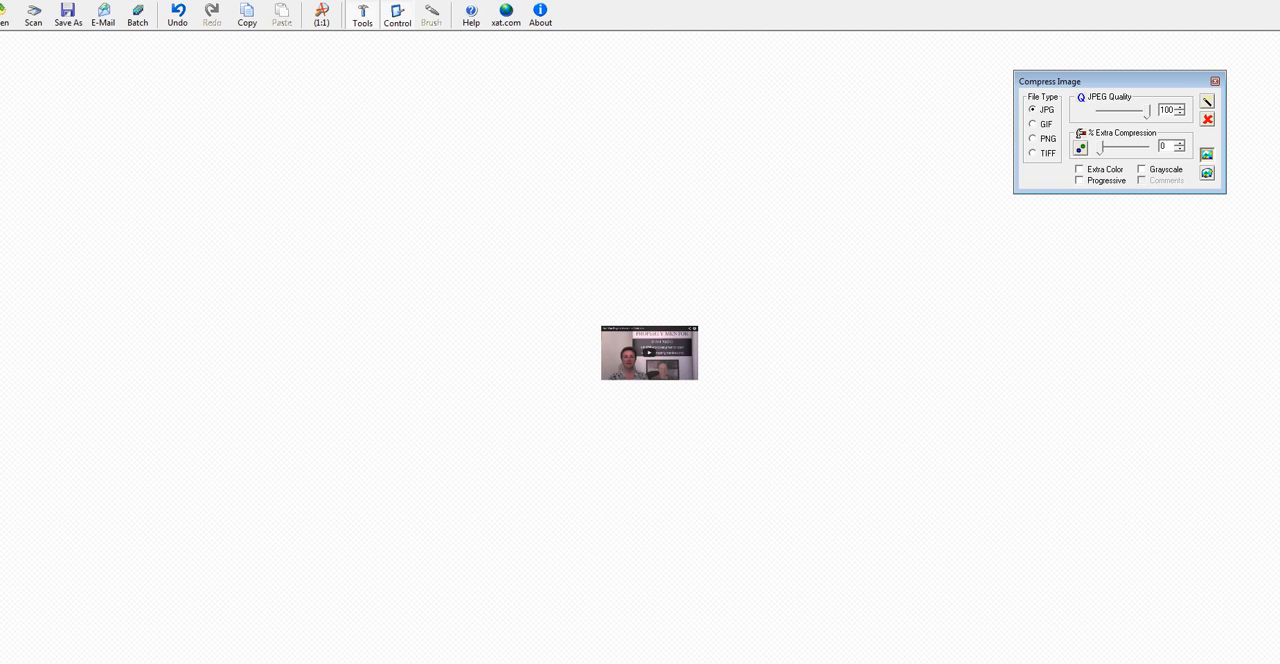
key("super+Down")
left_click_drag(230, 0, 328, 32)
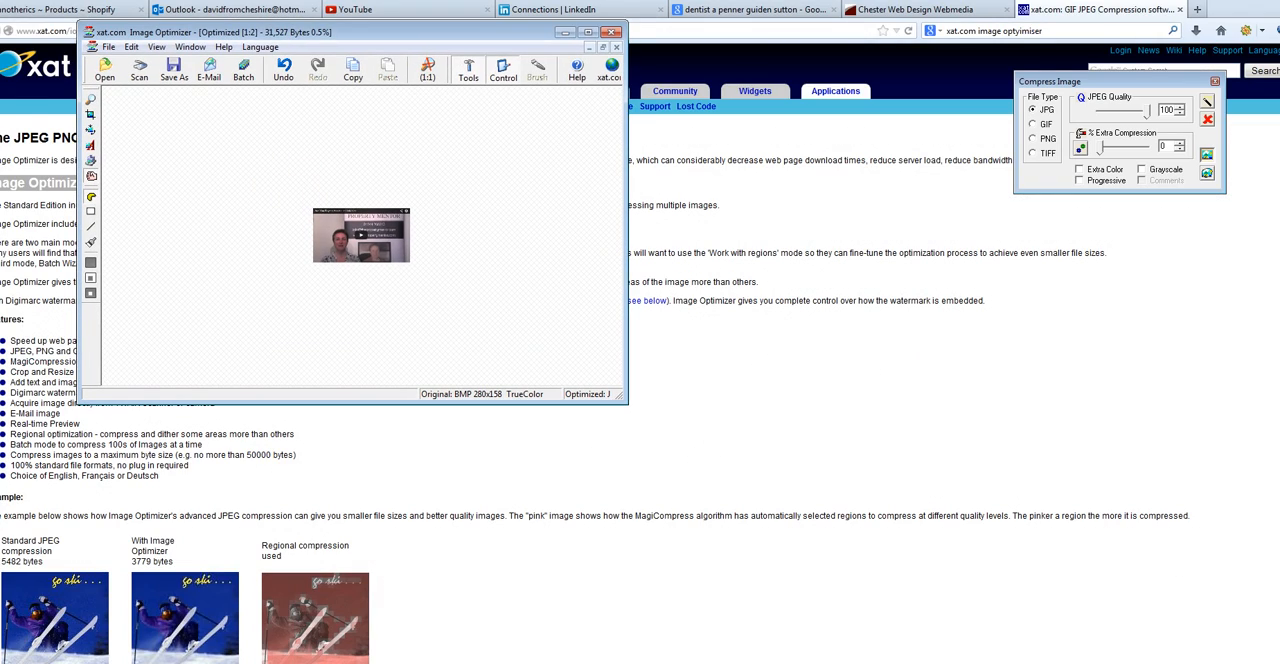
left_click_drag(626, 402, 905, 556)
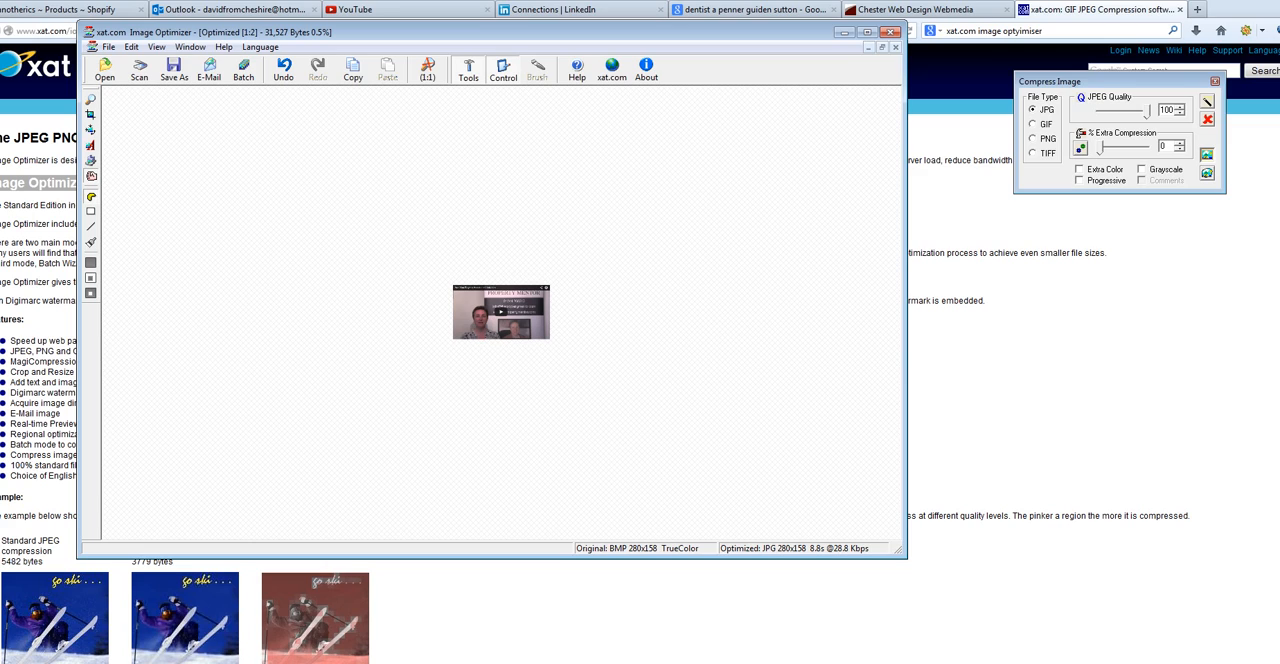
Capture the browser page as a screenshot and paste it into Image Optimizer as a new image.
key("alt+Tab")
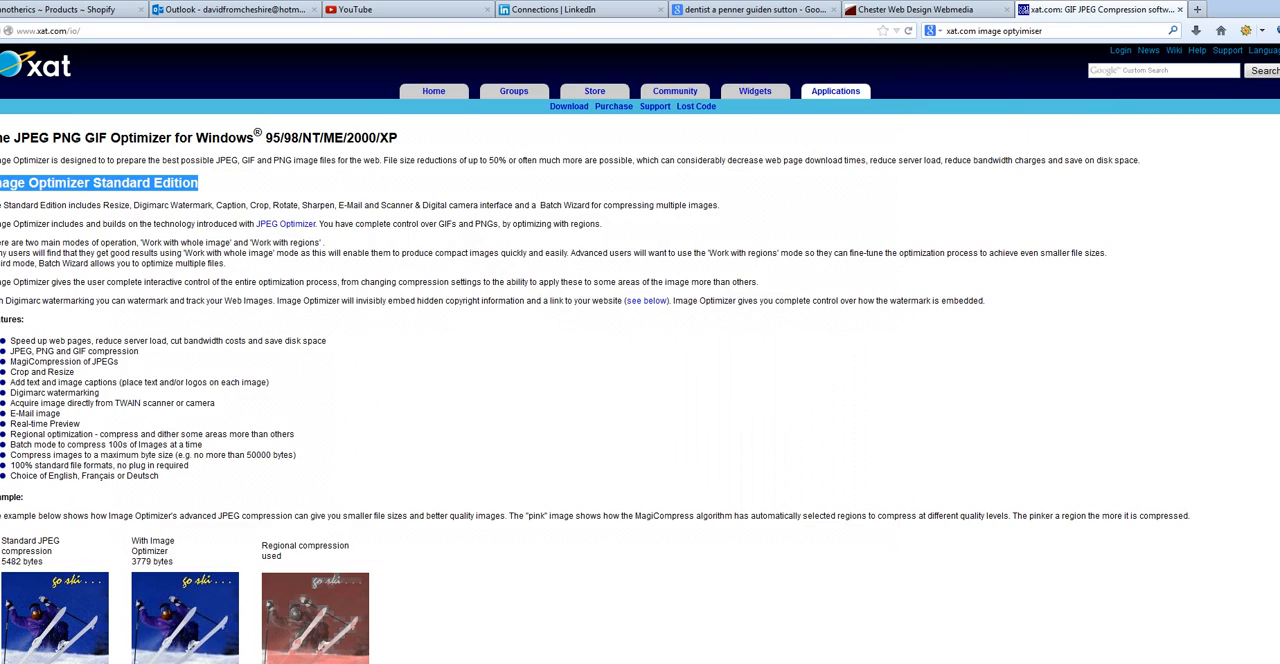
left_click(240, 184)
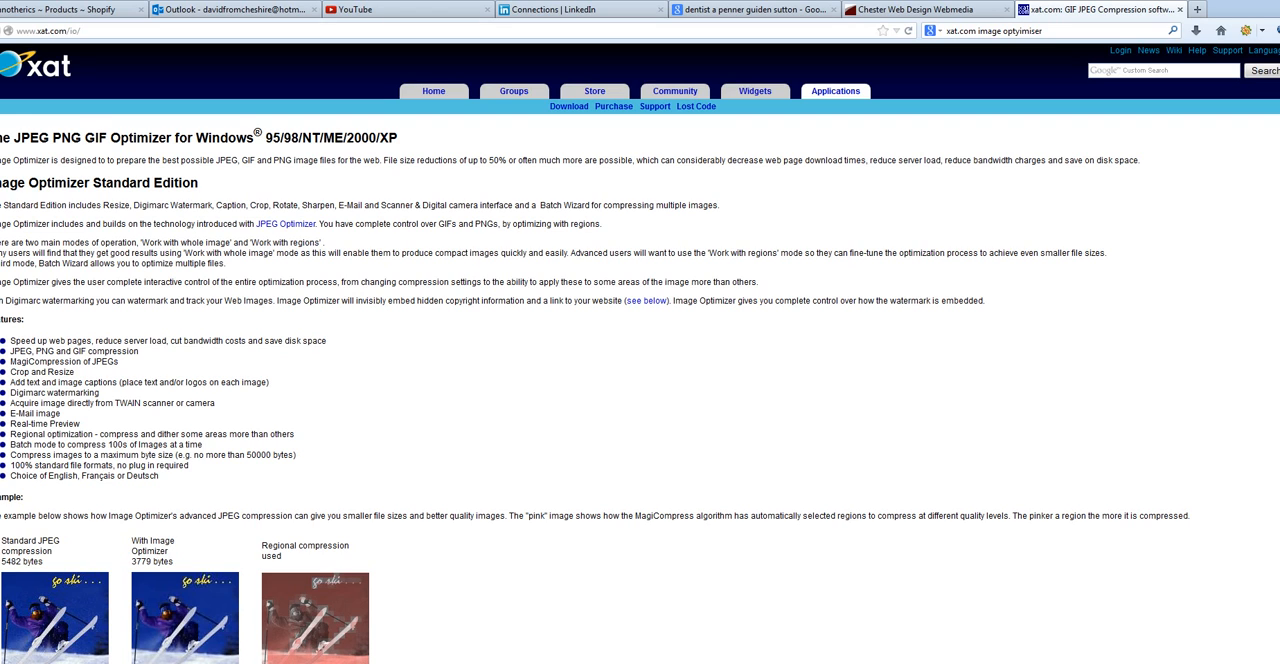
key("alt+Tab")
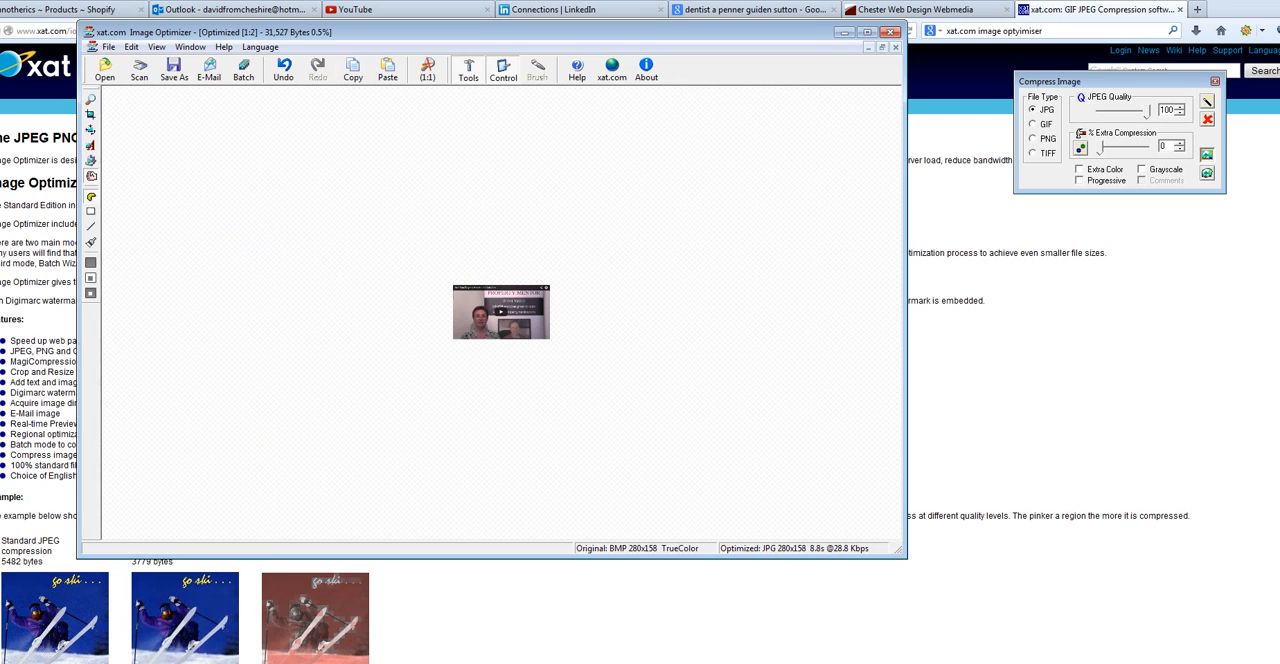
left_click(387, 70)
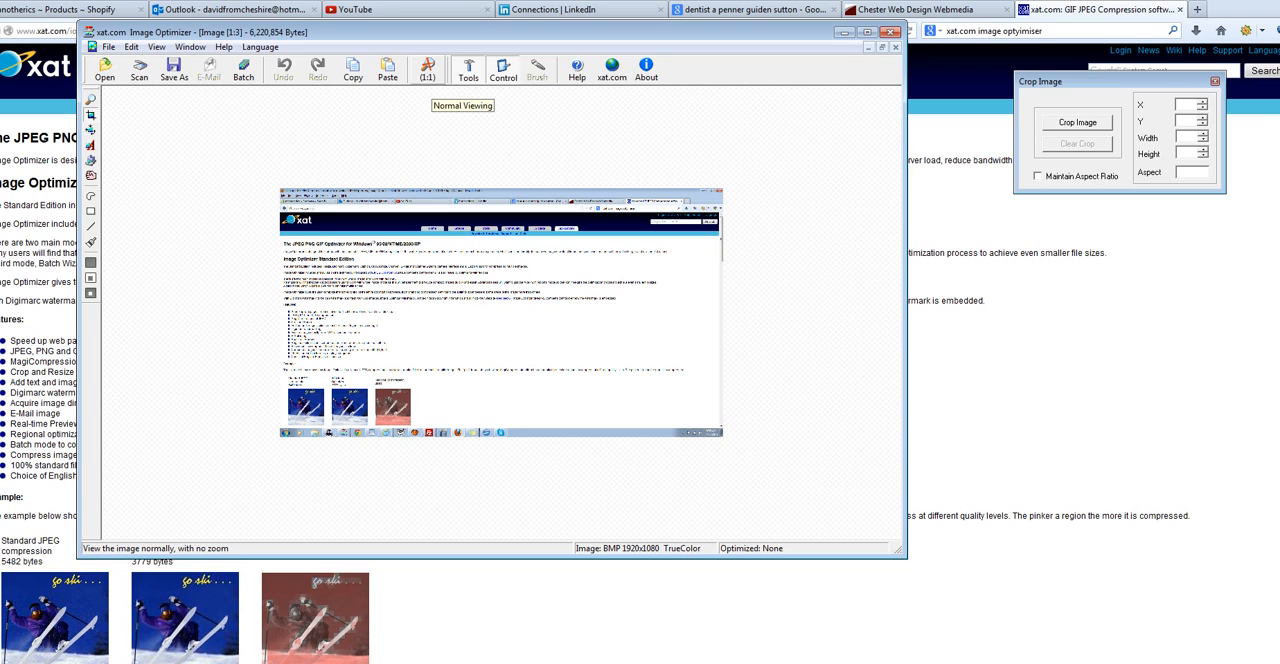
Show the pasted screenshot at normal 1:1 size and enlarge the Image Optimizer window to nearly fill the screen.
left_click(427, 70)
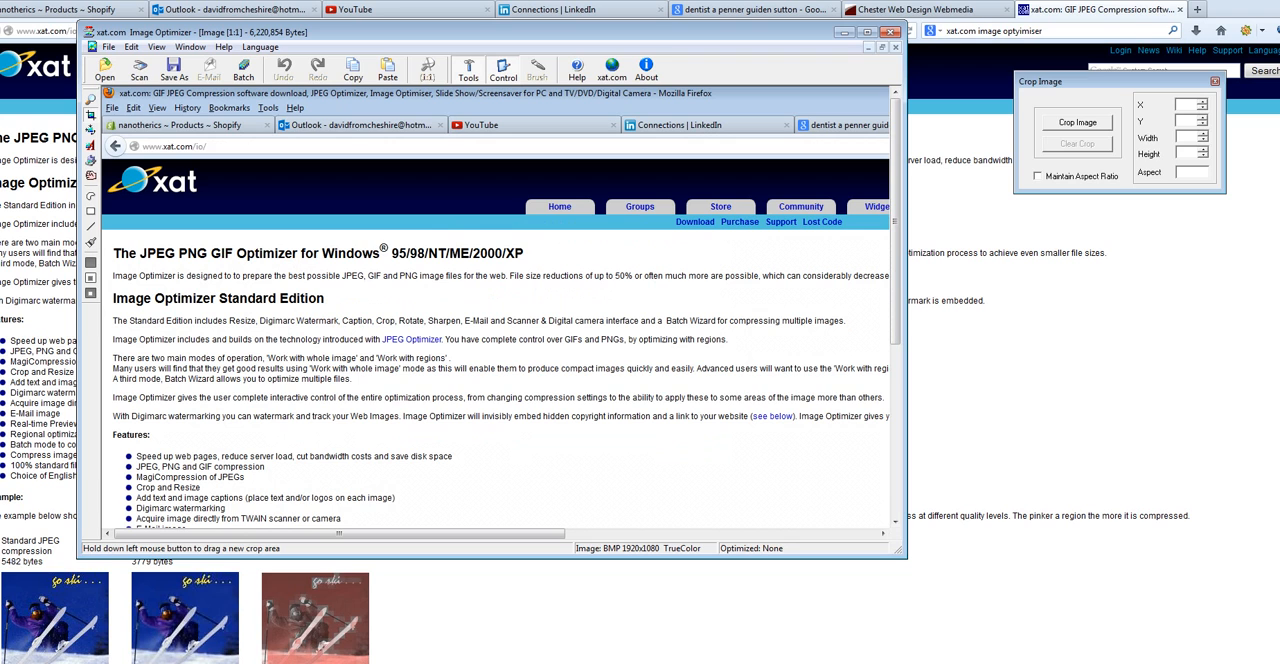
left_click(867, 32)
left_click_drag(560, 32, 489, 15)
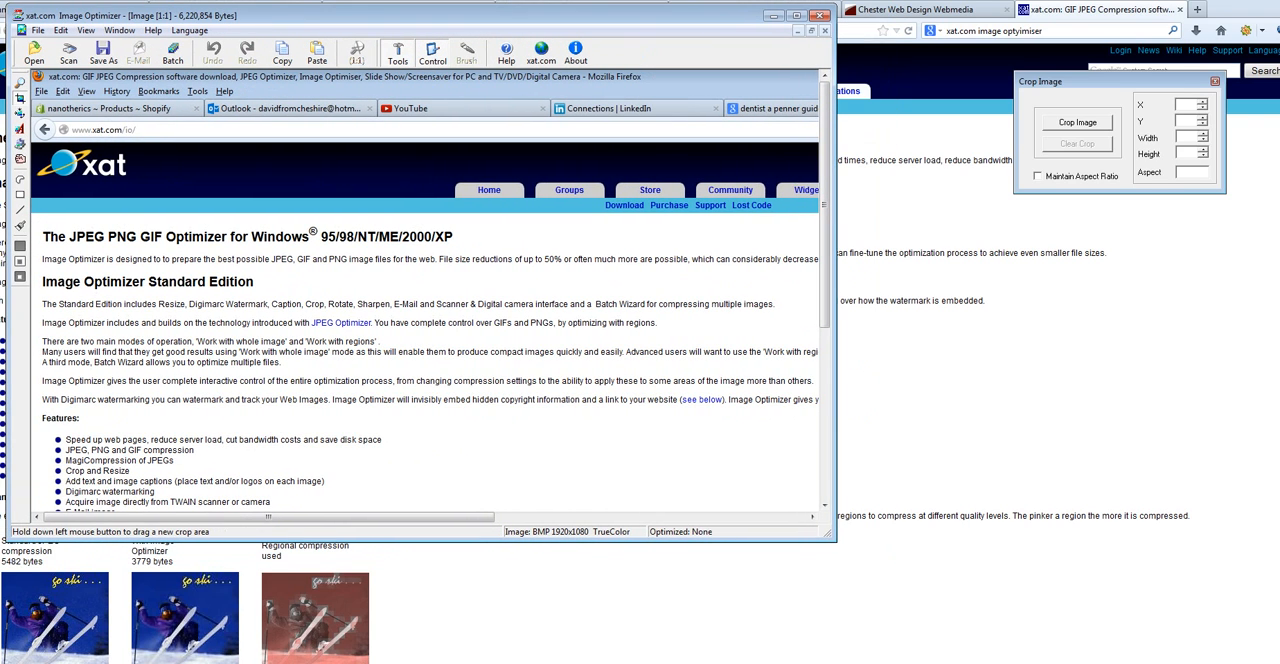
left_click_drag(834, 540, 1263, 654)
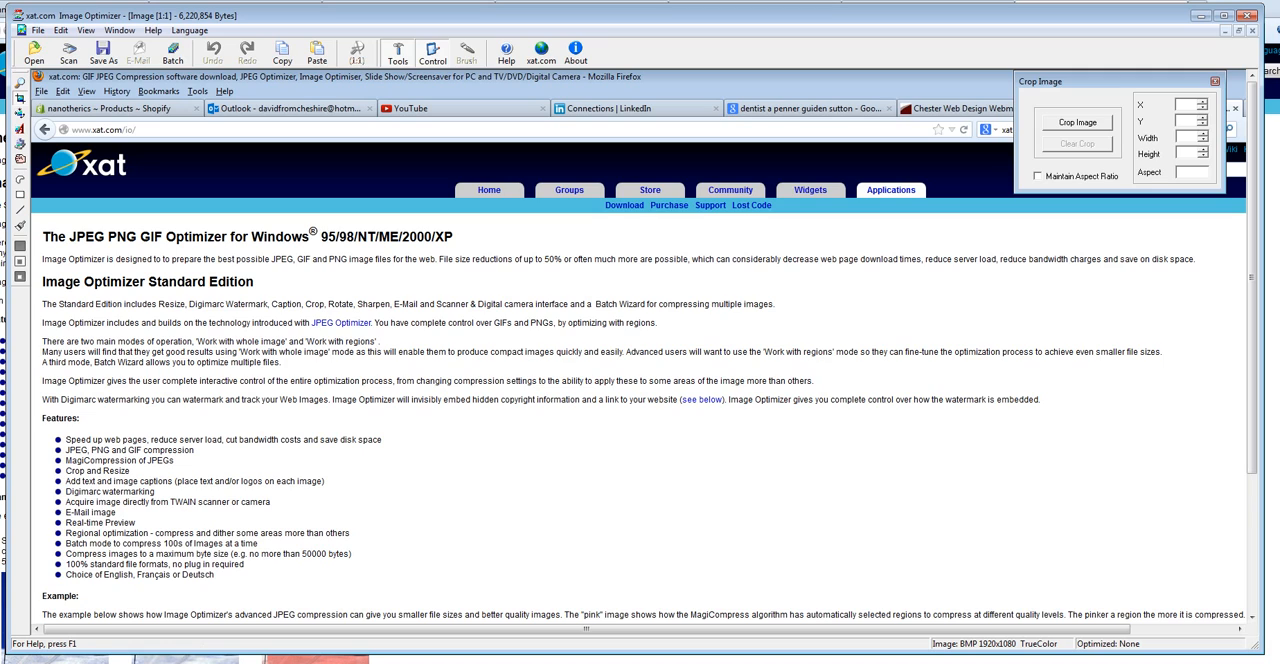
Try cropping the screenshot to an area of about 547 × 370 pixels over the page text, and undo the crop.
left_click_drag(251, 254, 542, 470)
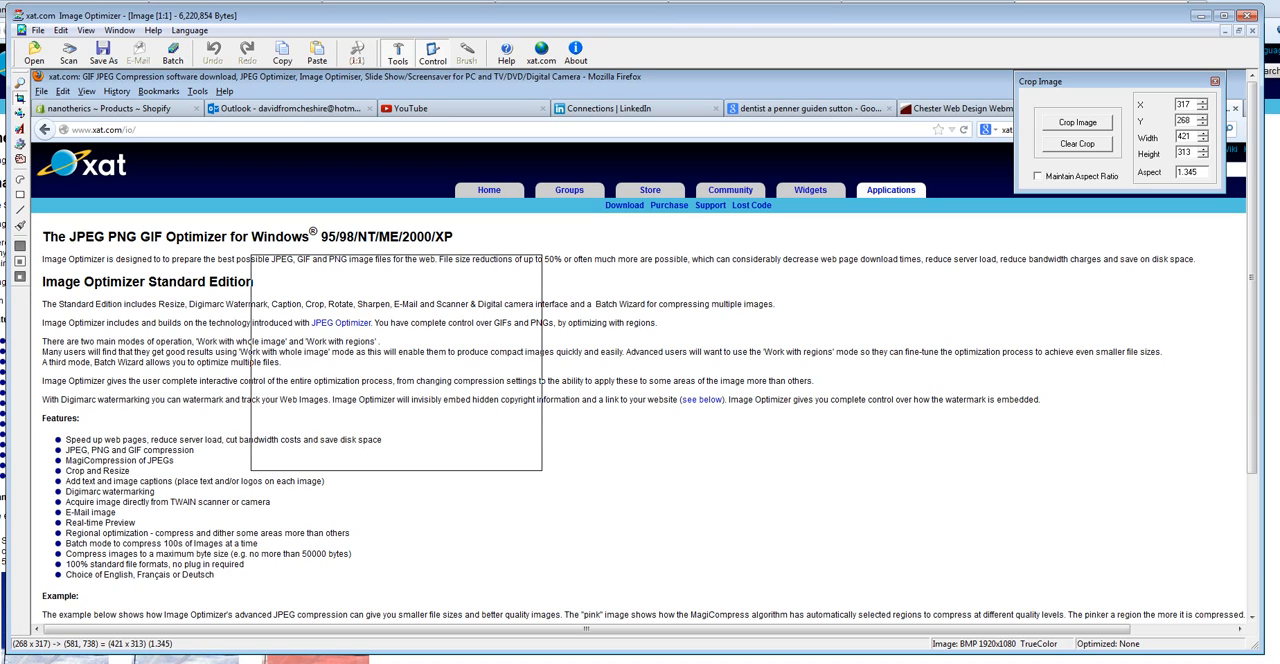
left_click_drag(542, 470, 629, 509)
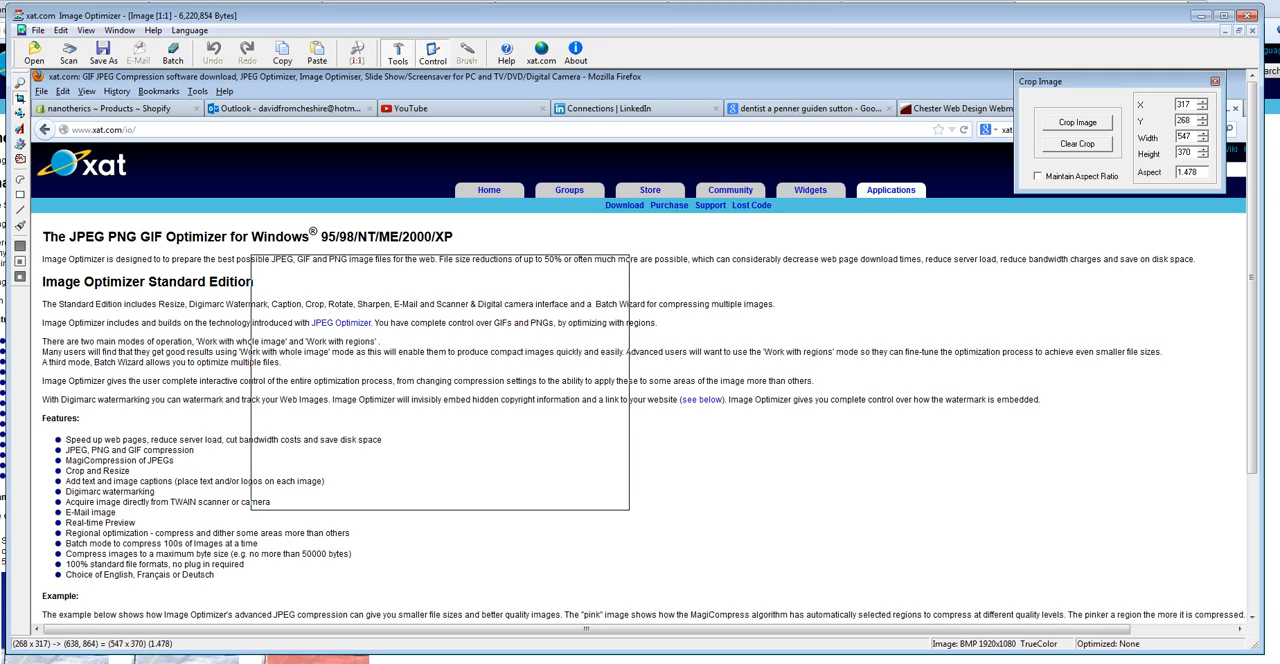
right_click(540, 430)
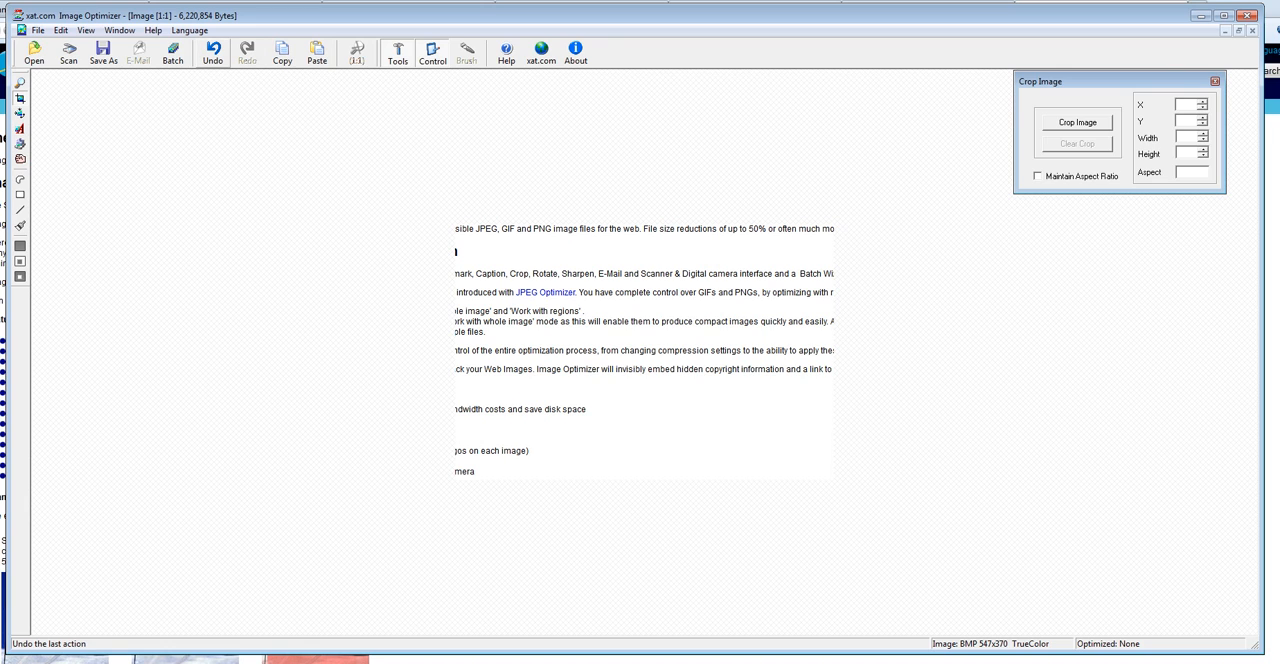
left_click(213, 52)
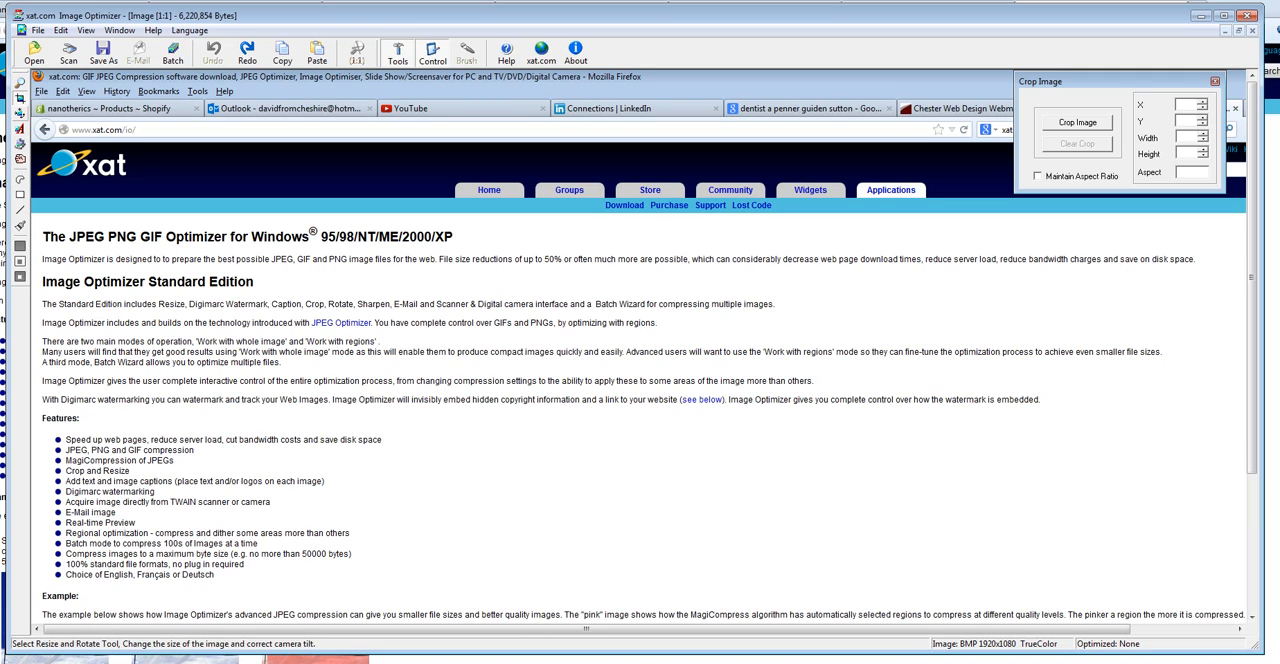
Set the image's sharpening to 31 and resize it to 500 pixels wide with the aspect ratio maintained.
left_click(20, 113)
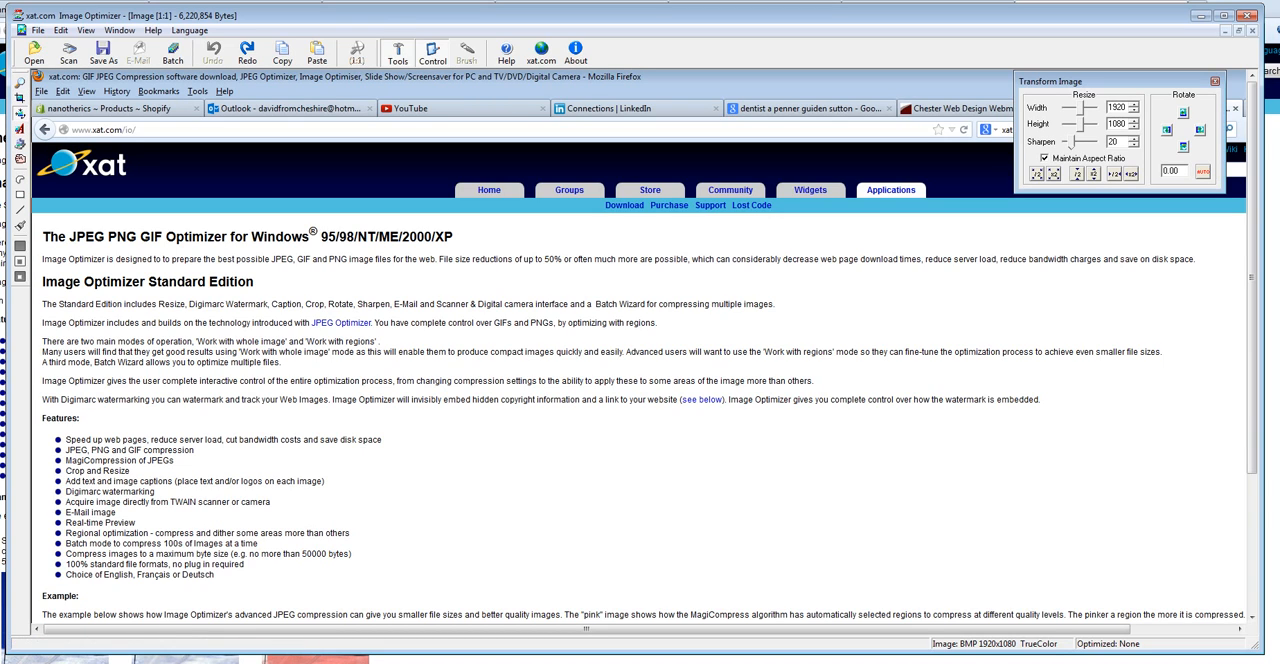
left_click_drag(1050, 81, 540, 196)
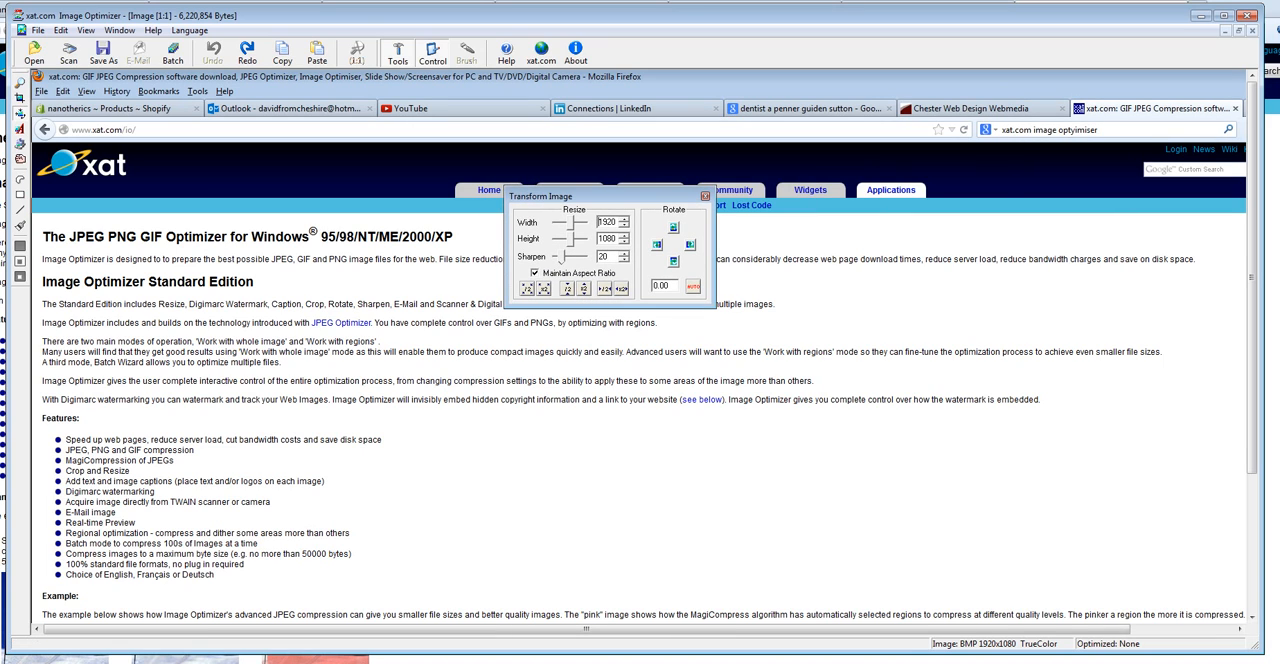
double_click(600, 222)
left_click_drag(562, 257, 569, 257)
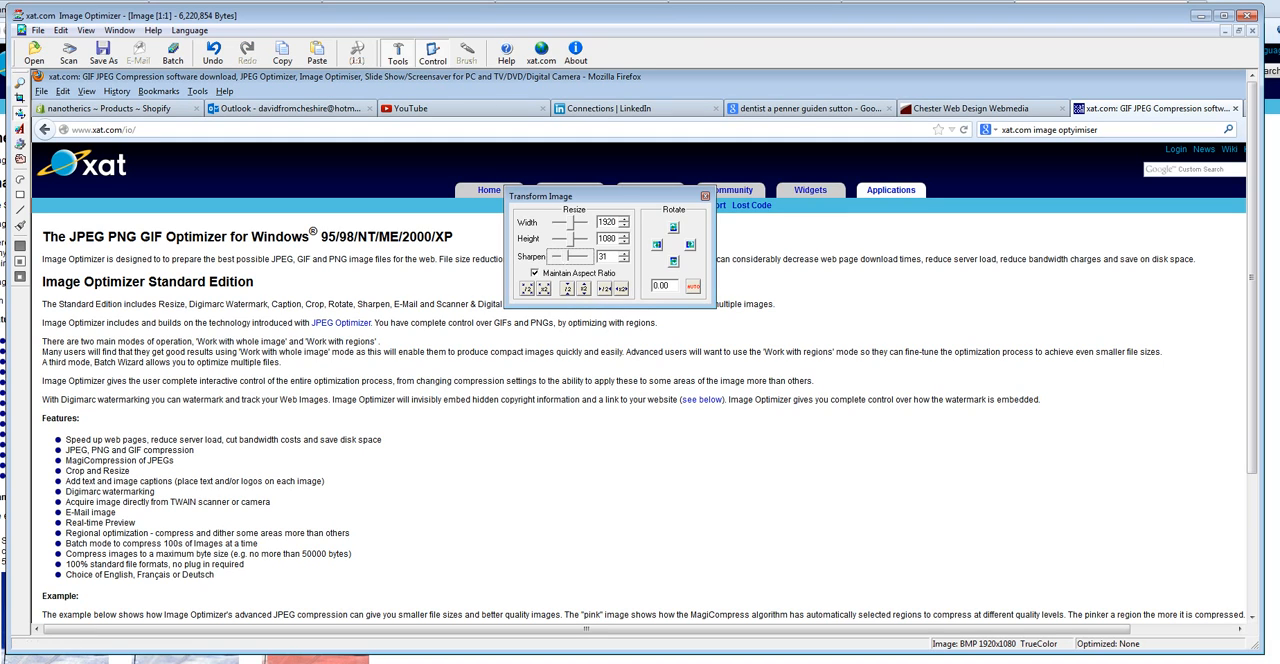
left_click_drag(617, 222, 597, 222)
type("500")
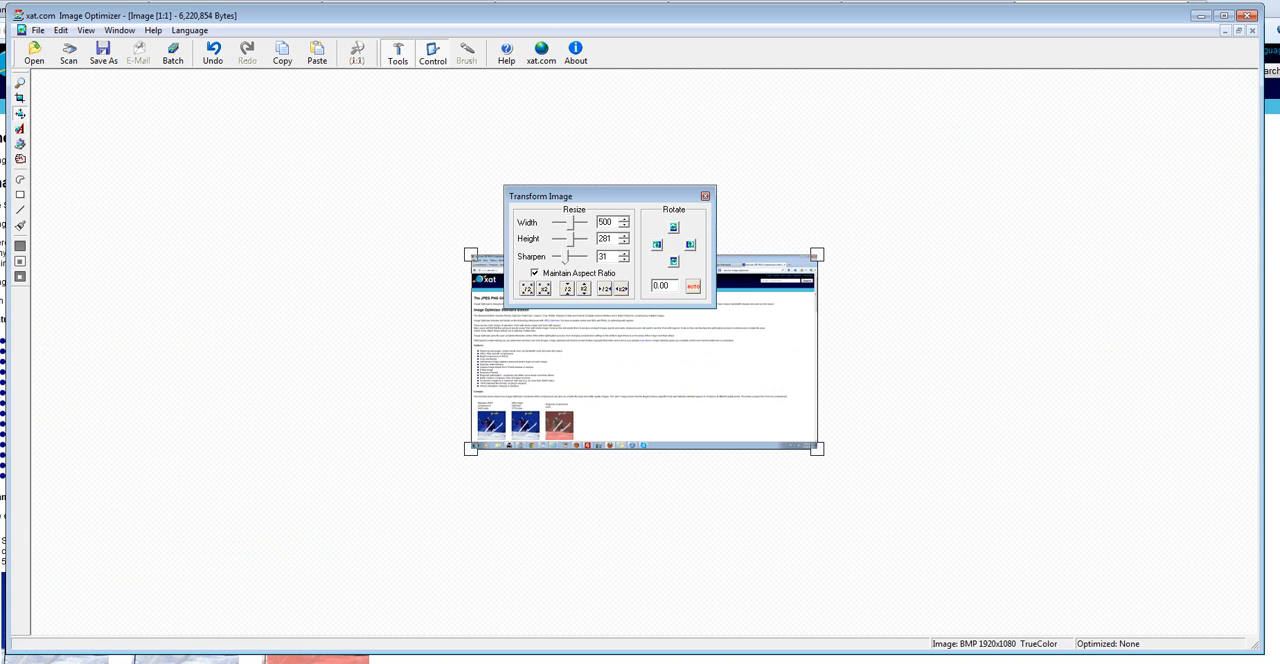
left_click_drag(605, 196, 606, 129)
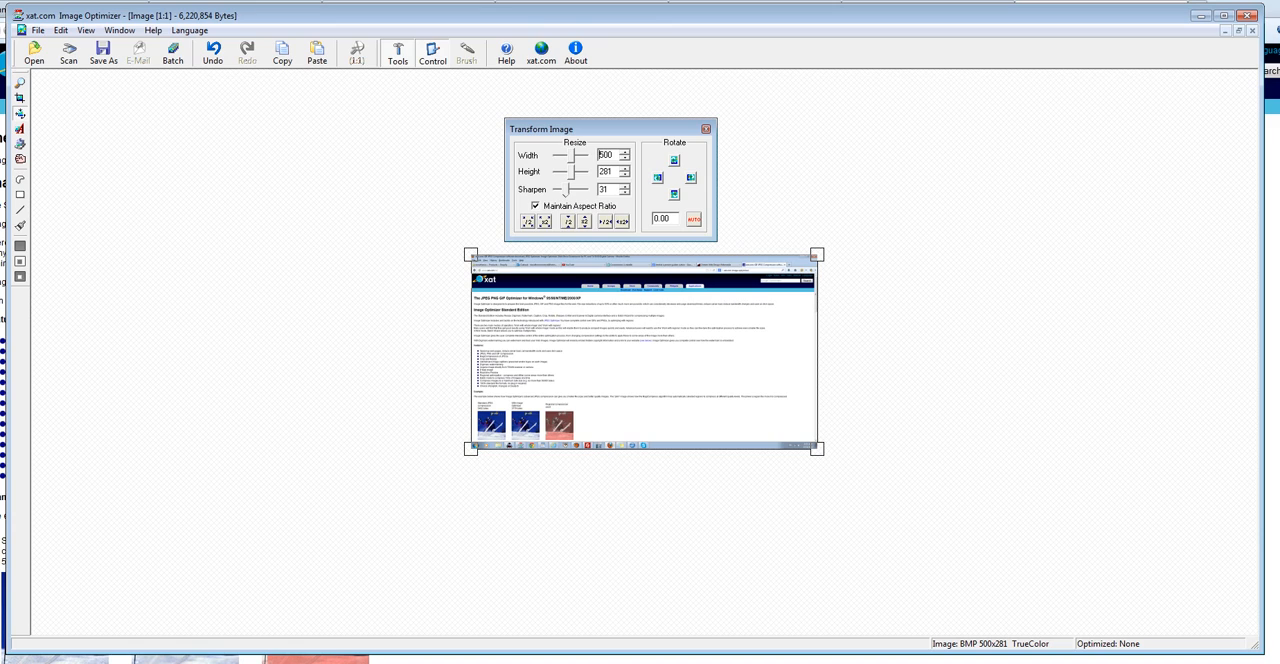
Turn off aspect ratio locking, try a width of 700 pixels, and undo that width change.
left_click(535, 205)
double_click(606, 155)
type("700")
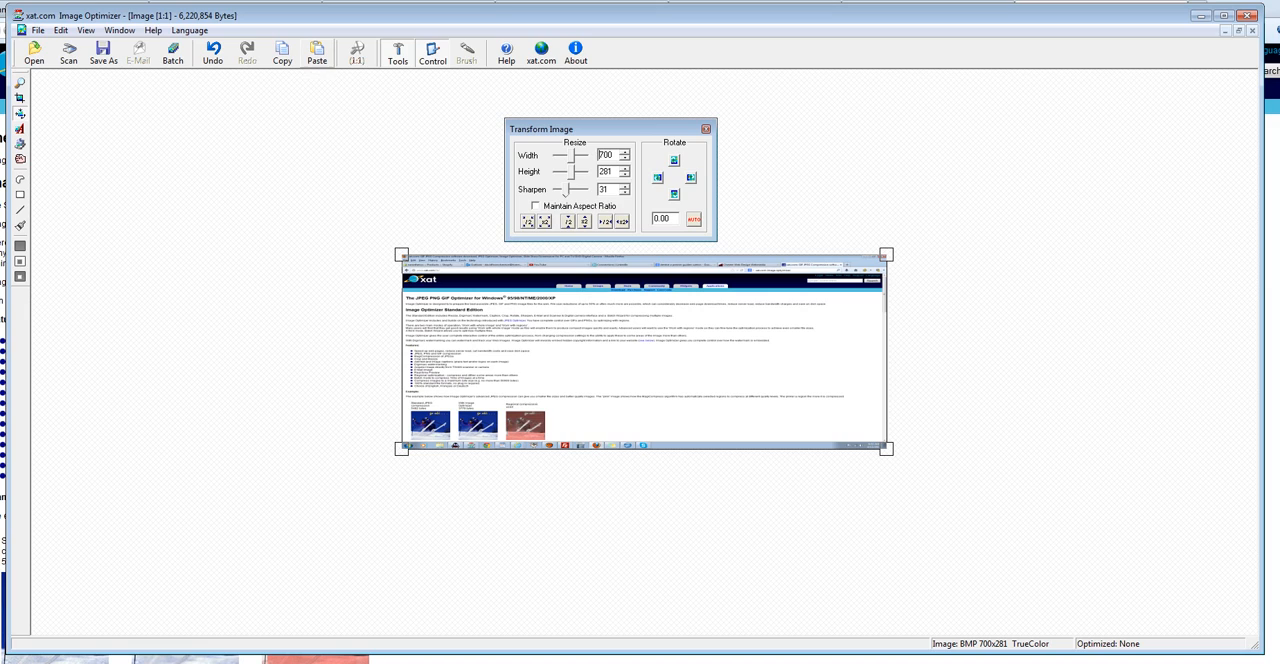
left_click(212, 52)
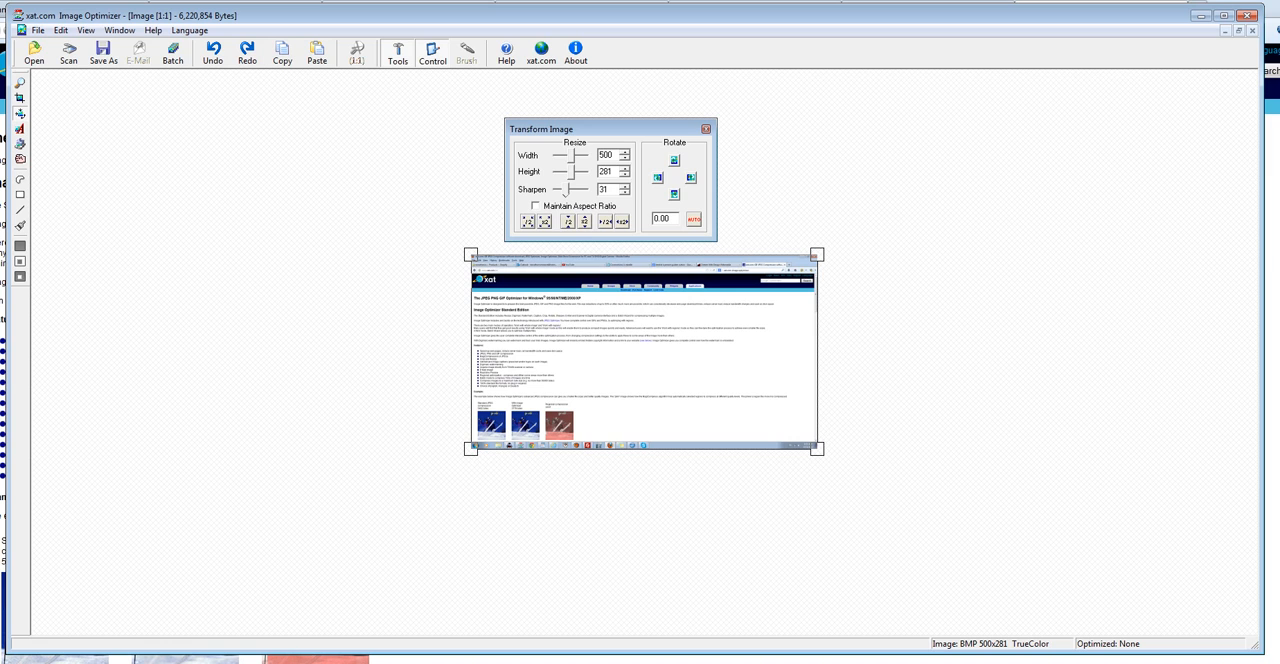
Stretch the screenshot freehand to about 1248 × 617 pixels and set its width alone to 300 pixels.
left_click_drag(826, 456, 1076, 565)
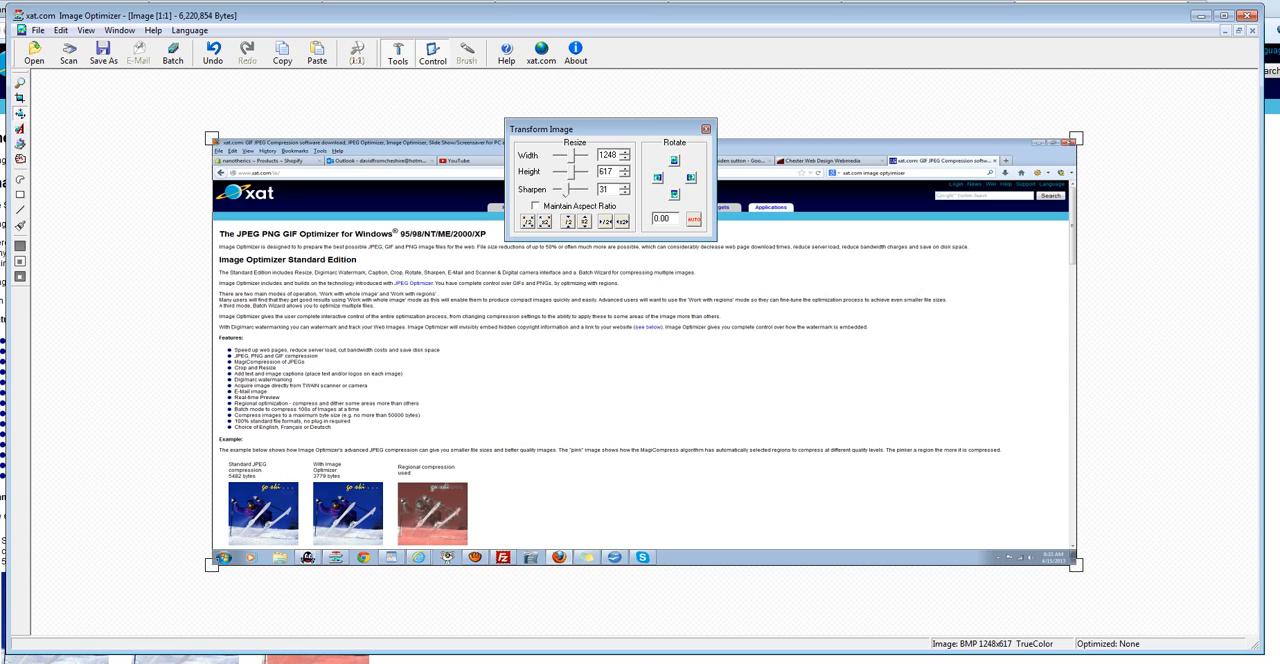
double_click(607, 155)
type("300")
key("Return")
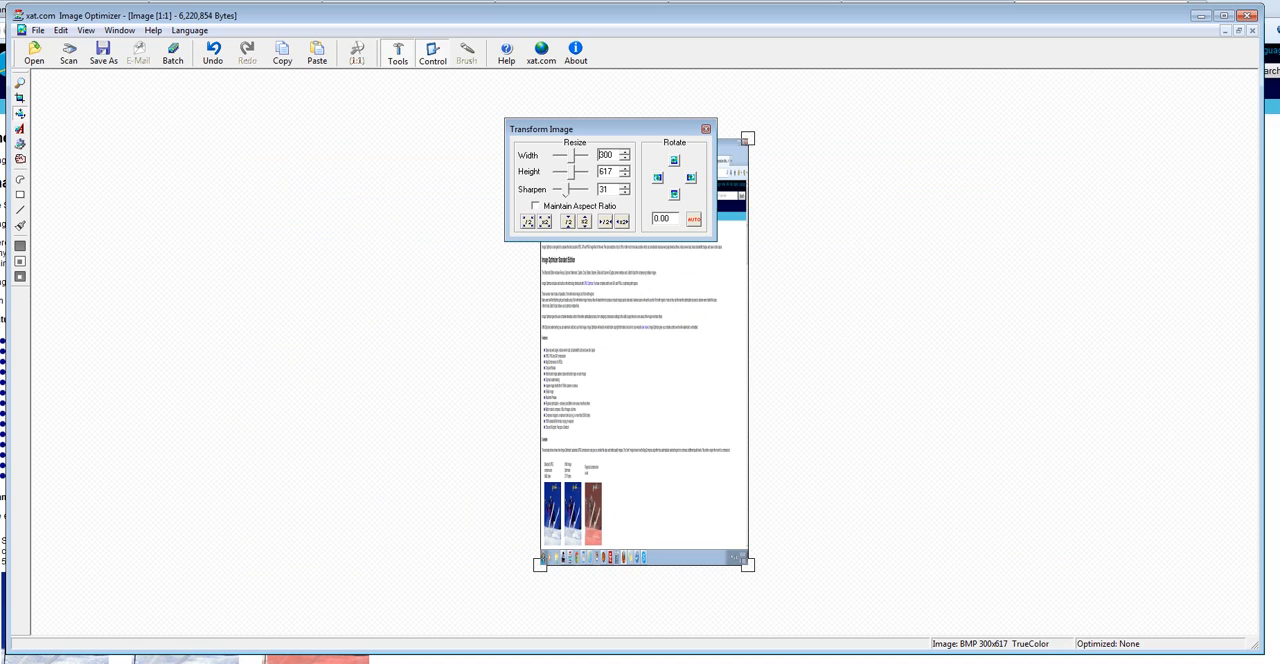
left_click_drag(600, 128, 968, 130)
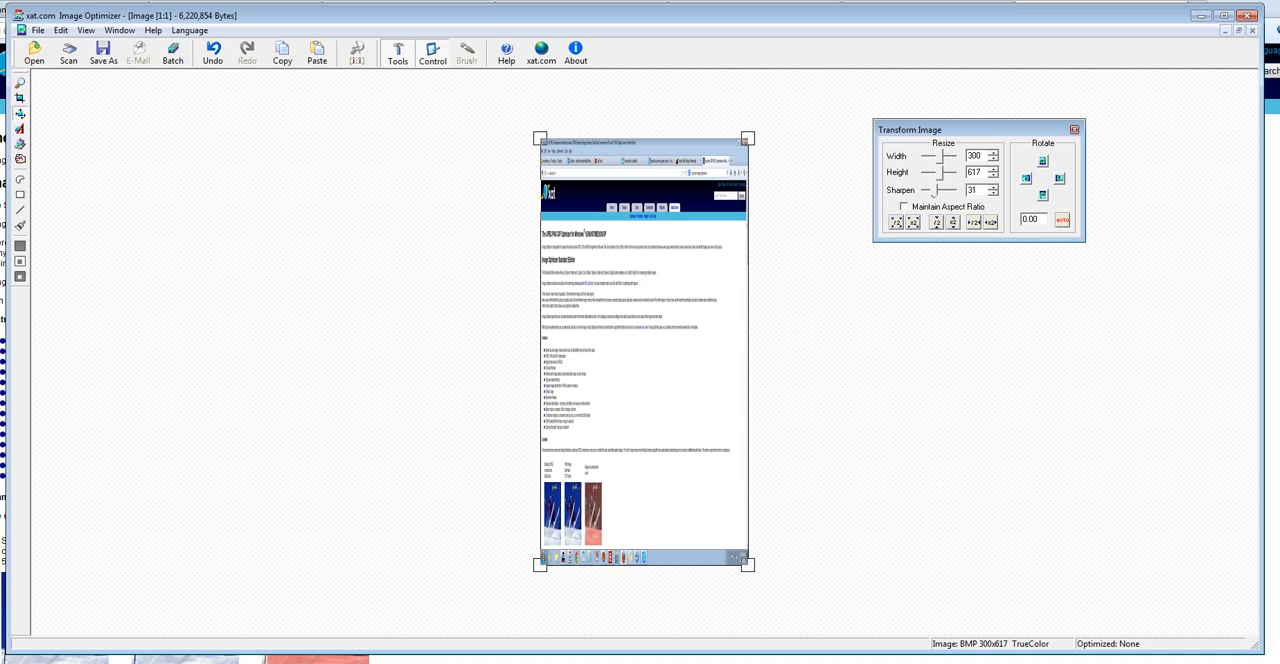
Mark a crop area from the screenshot's upper-left corner across its full width, about 300 × 488 pixels.
left_click(20, 98)
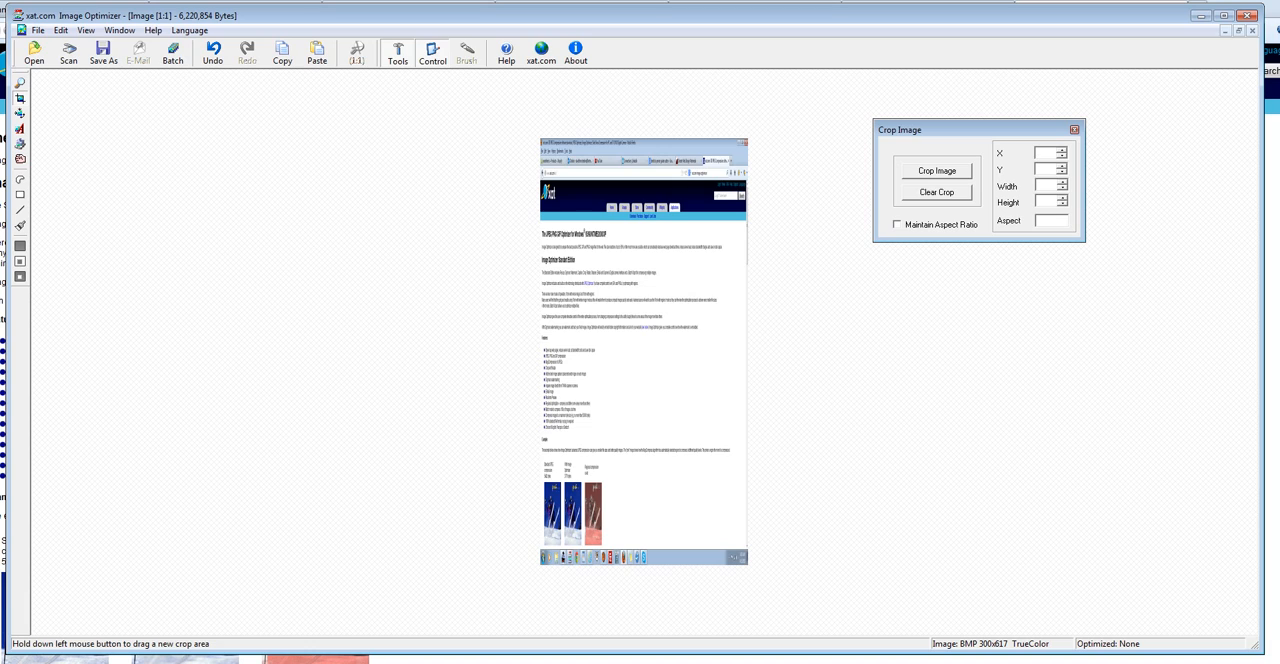
left_click_drag(541, 143, 748, 359)
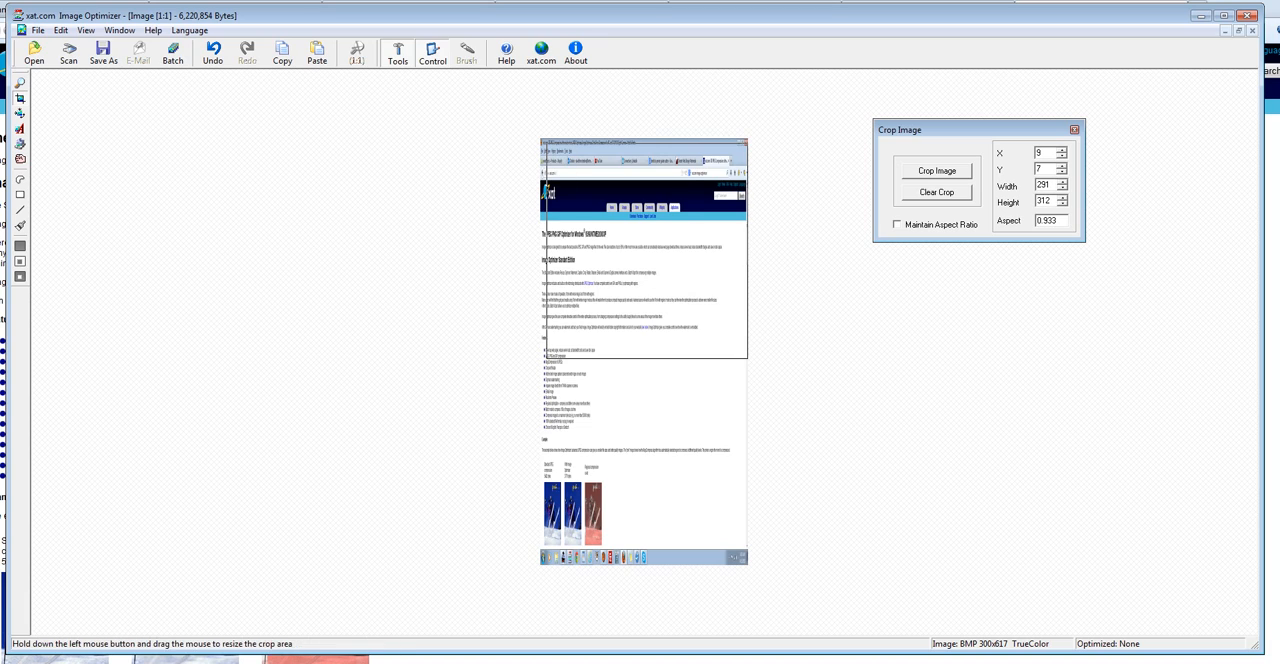
left_click_drag(665, 285, 665, 278)
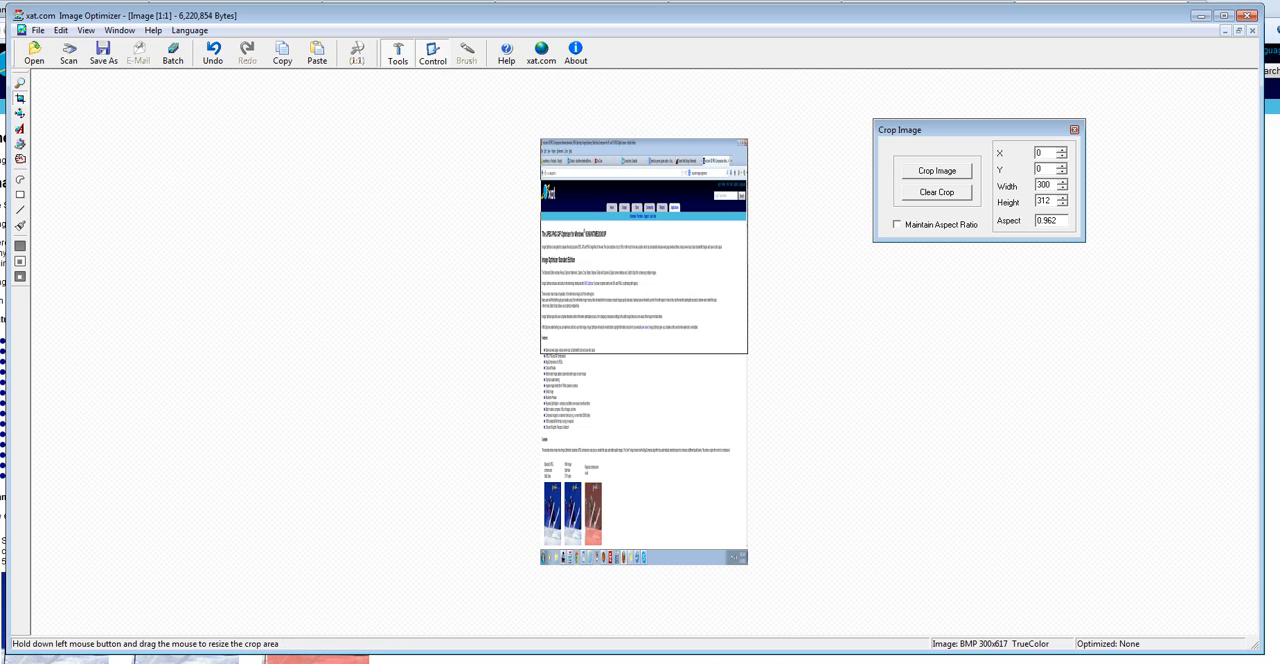
left_click_drag(643, 353, 643, 360)
double_click(1043, 185)
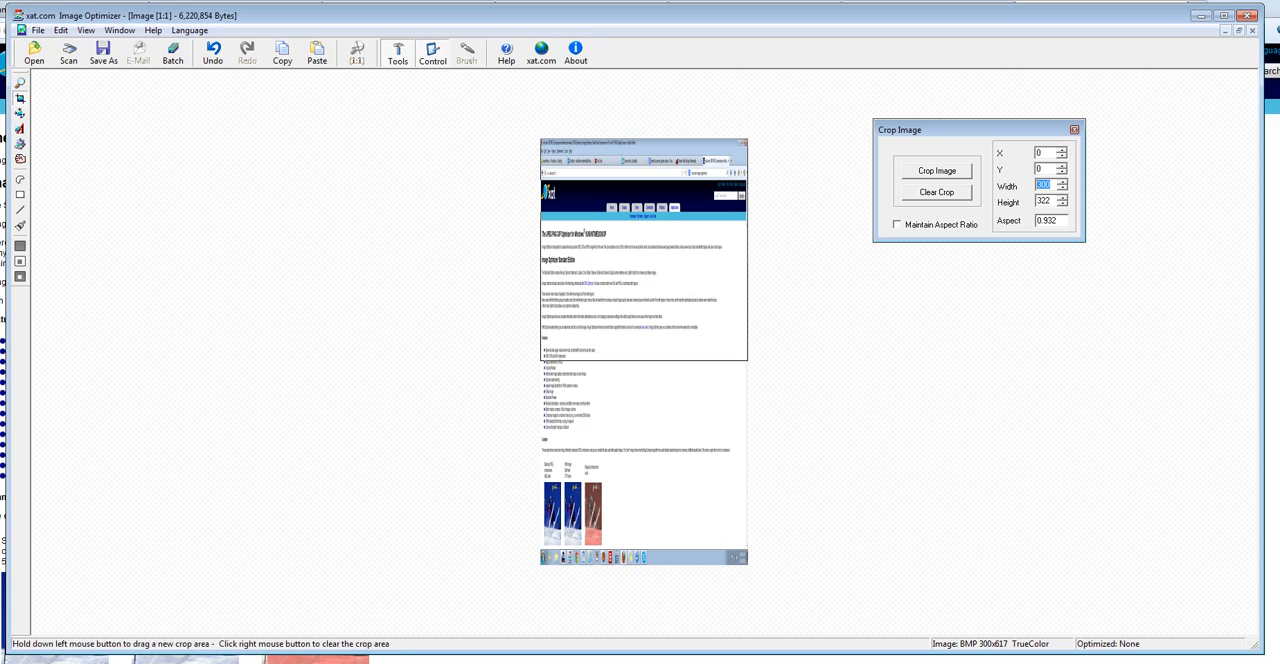
left_click_drag(643, 360, 643, 424)
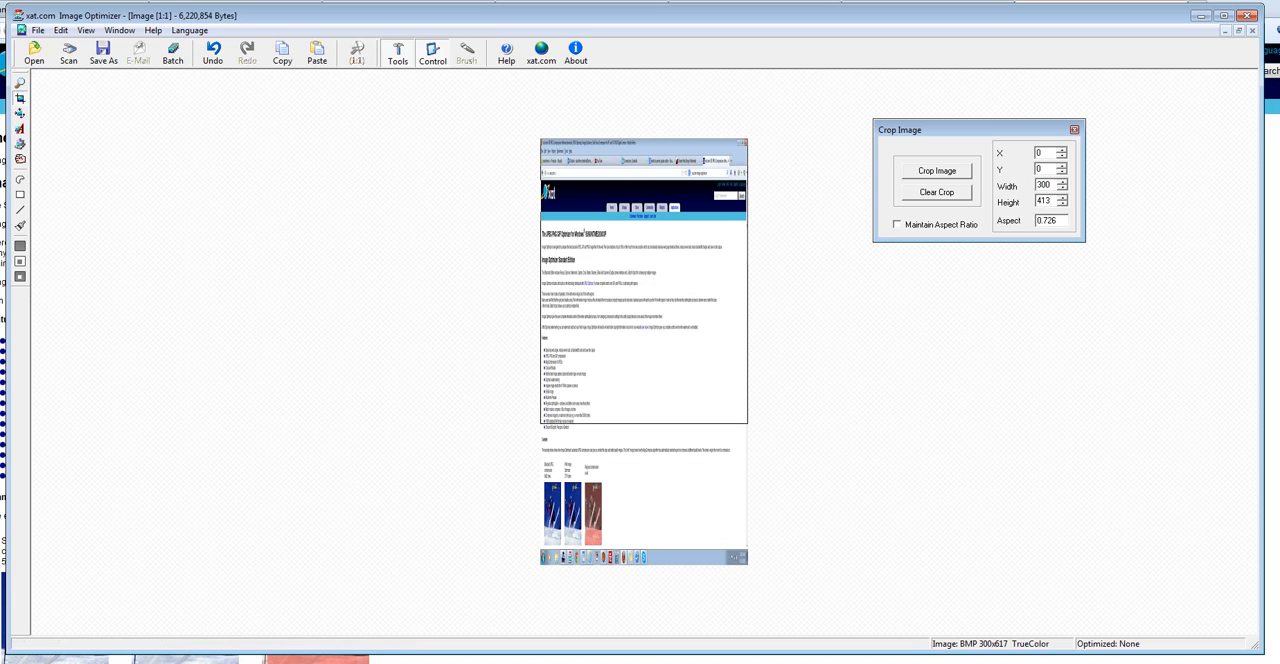
double_click(1043, 201)
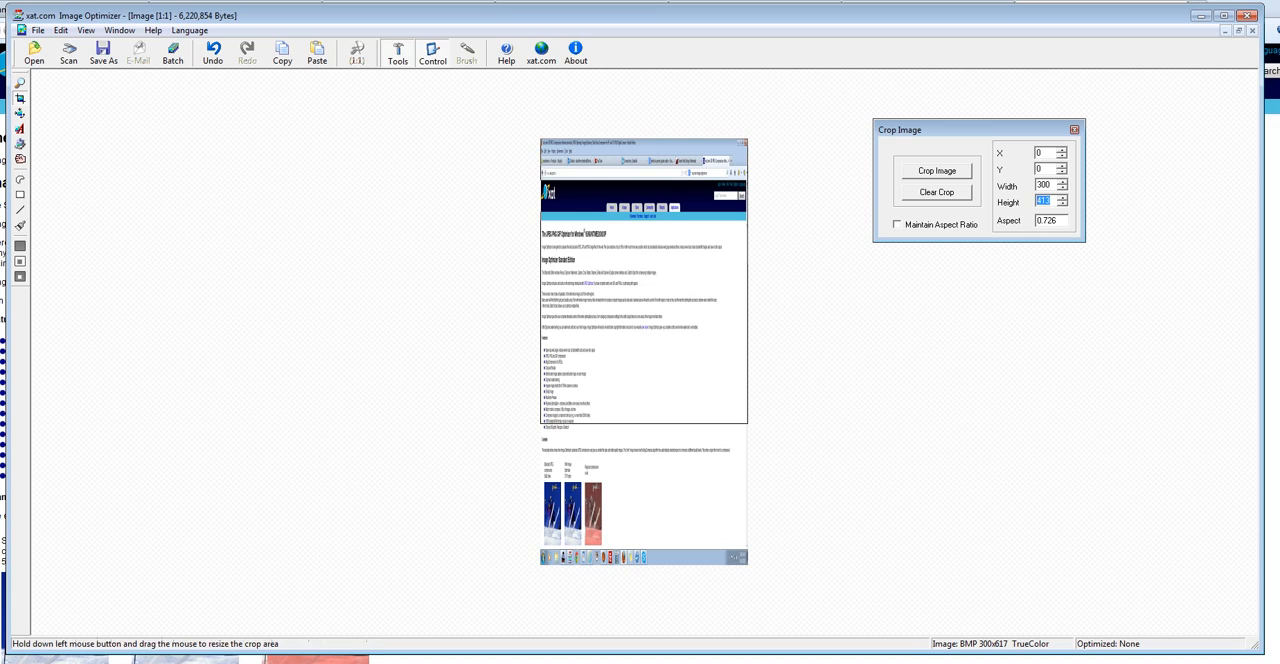
left_click_drag(643, 424, 643, 476)
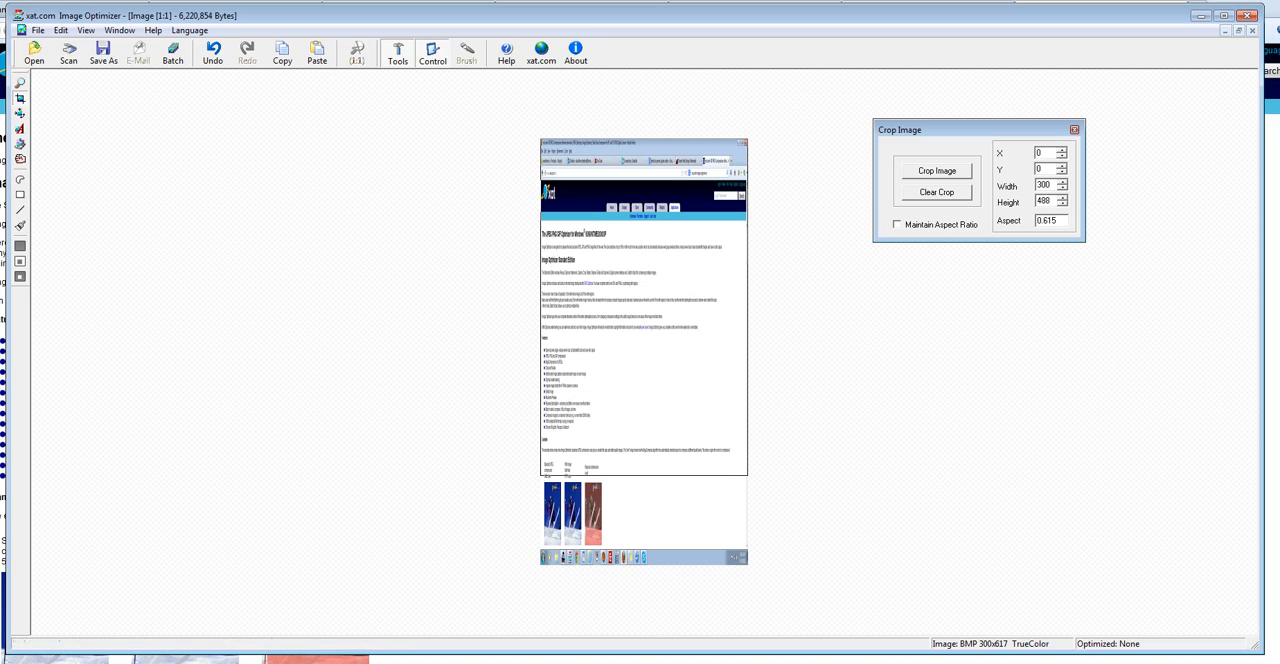
Set the crop area's height to 400 pixels and crop the screenshot to it.
double_click(1044, 201)
type("433")
key("BackSpace")
key("BackSpace")
key("BackSpace")
type("400")
key("Return")
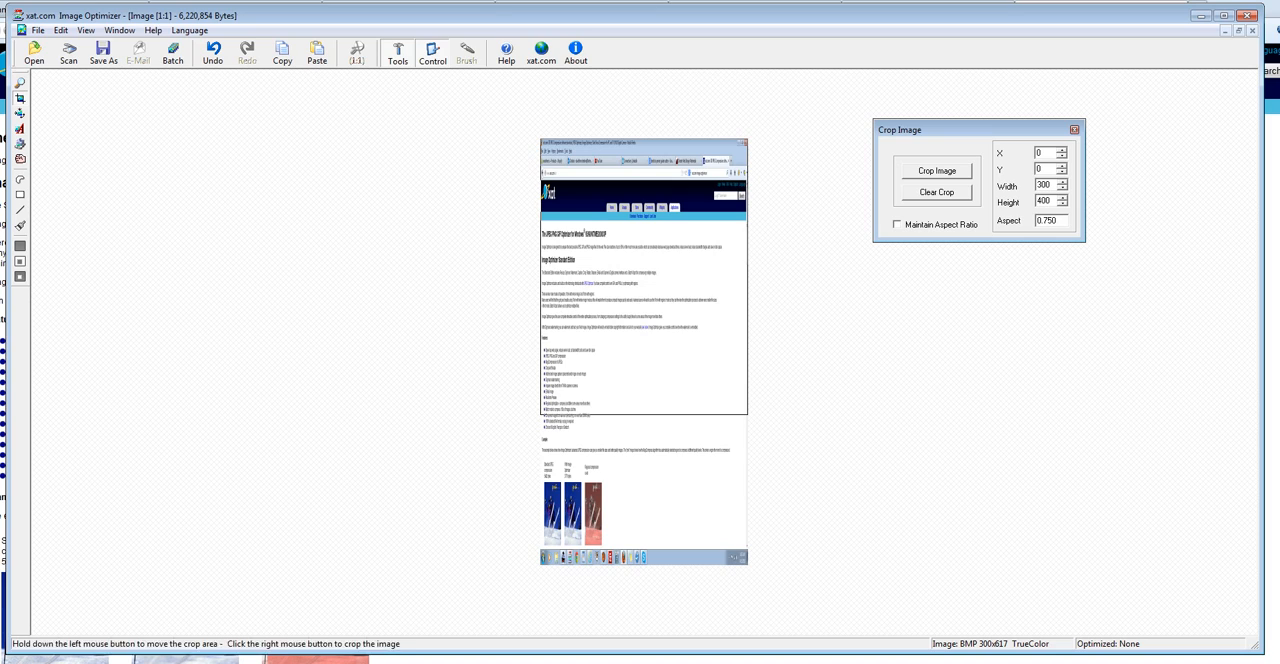
right_click(644, 290)
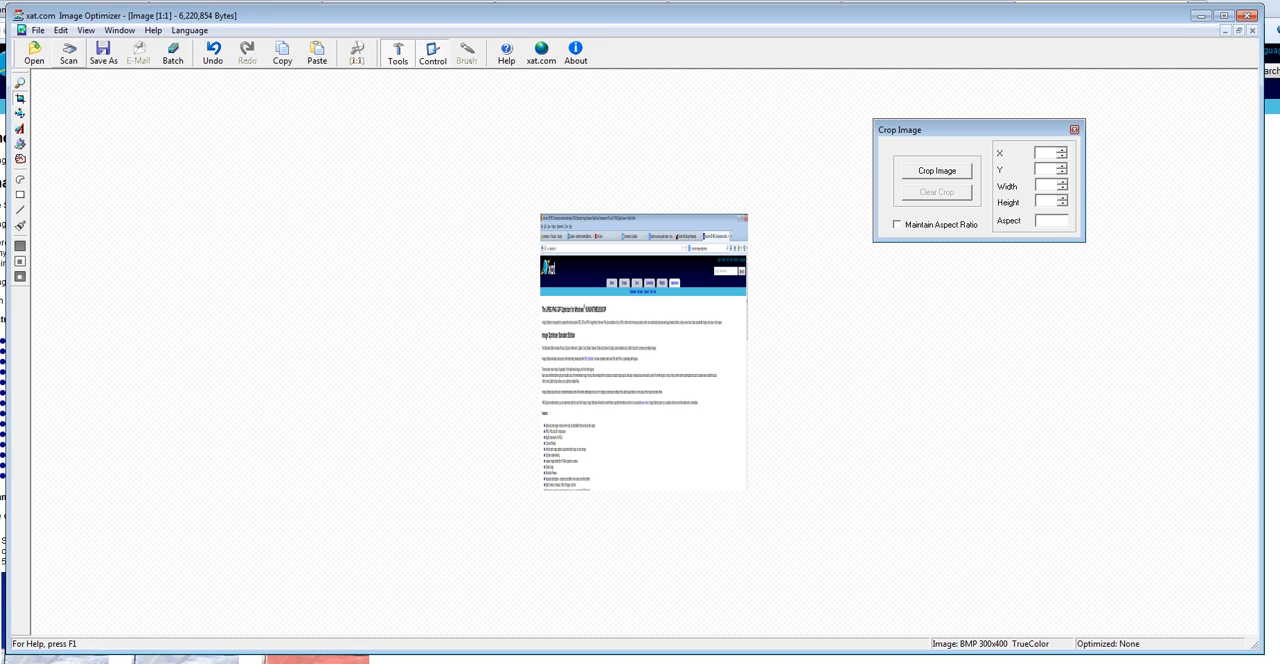
Generate the optimized JPG version, browse to the Desktop as its save location, and cancel the save.
left_click(103, 53)
left_click(1078, 140)
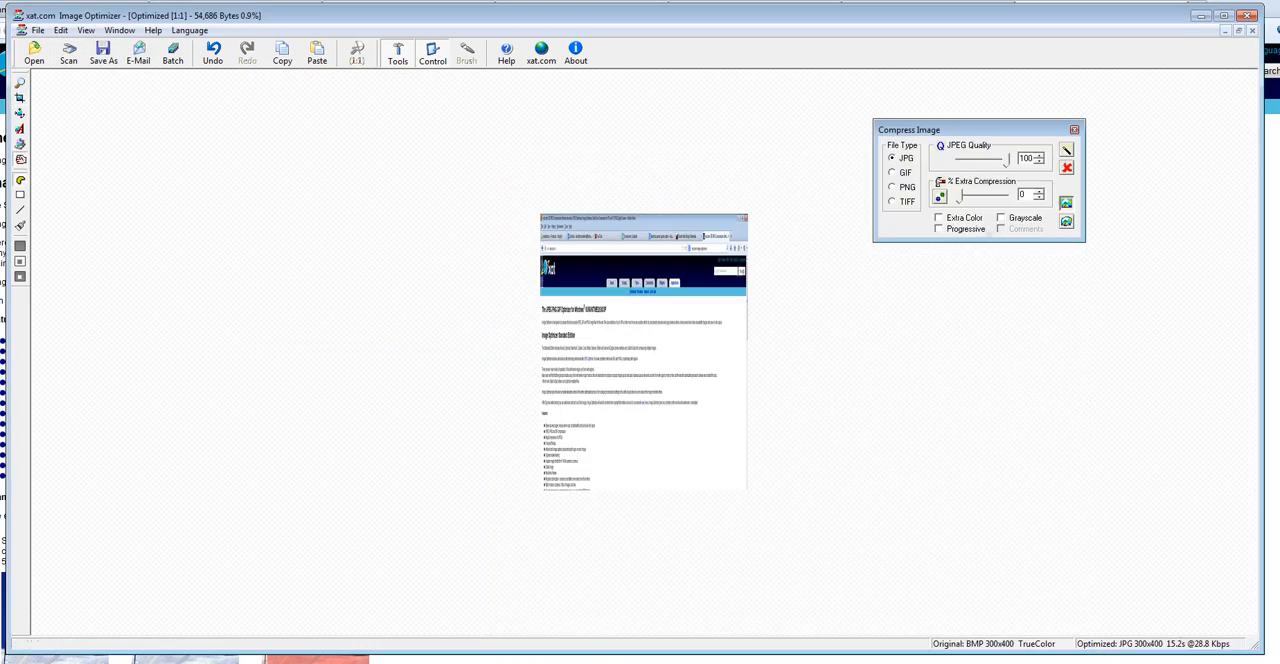
left_click(103, 53)
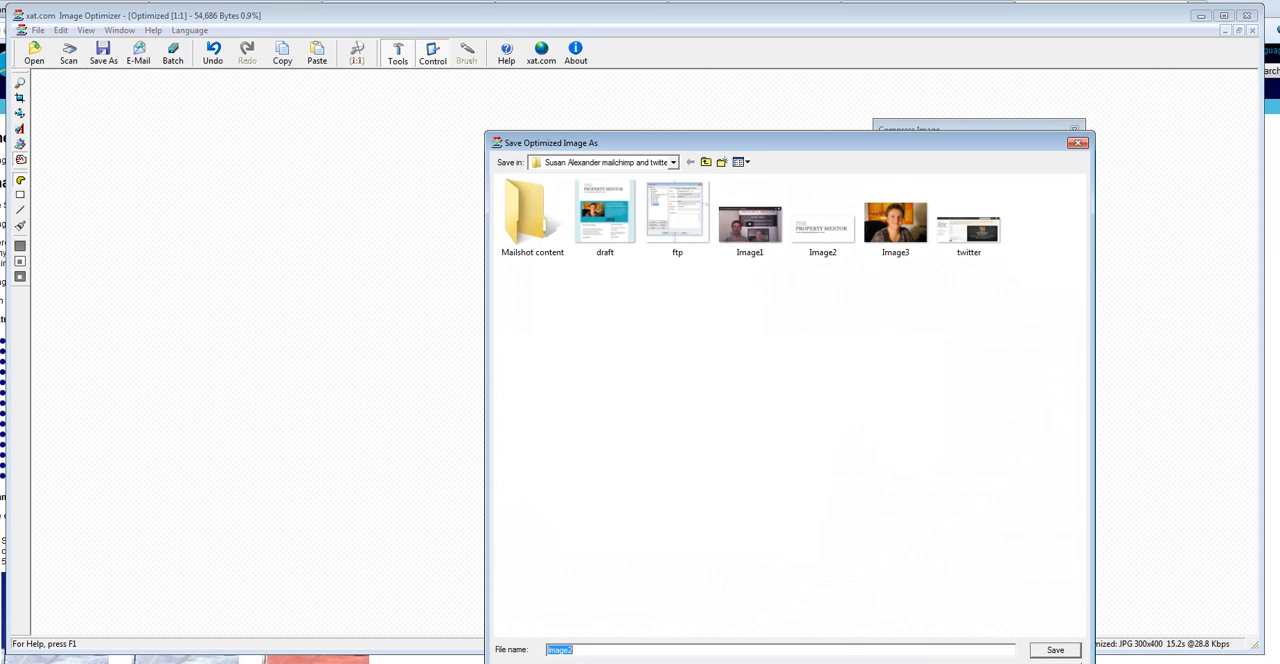
left_click_drag(700, 142, 439, 102)
left_click(445, 122)
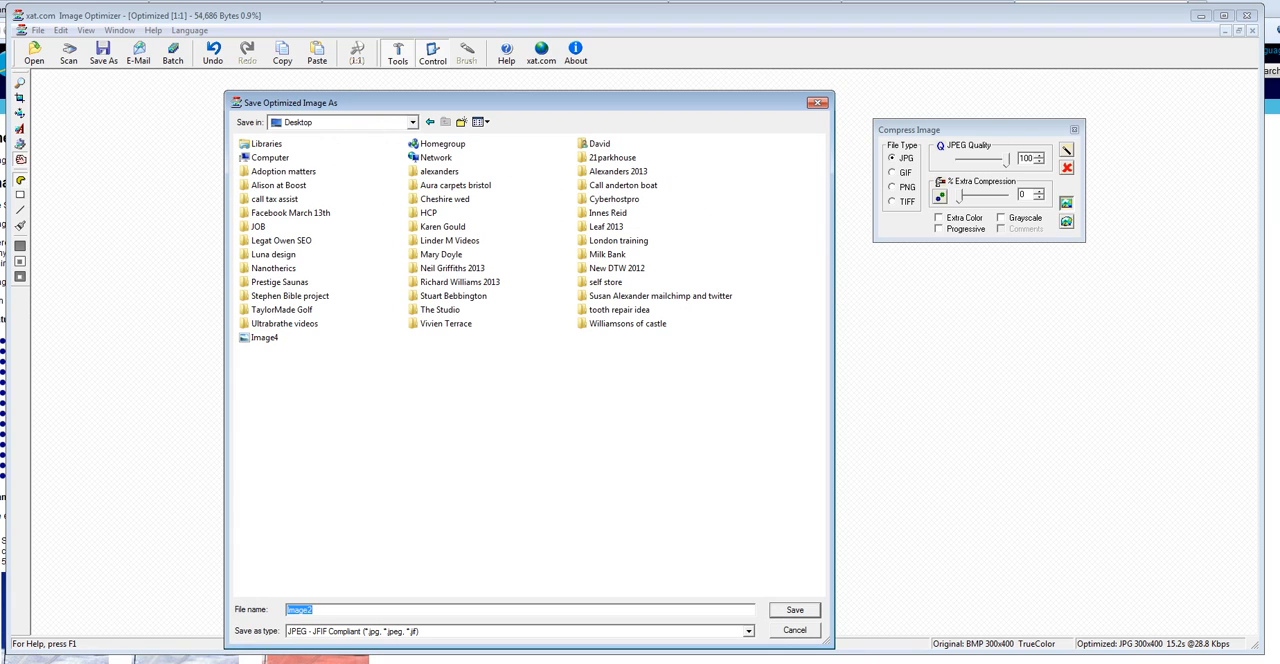
left_click(818, 102)
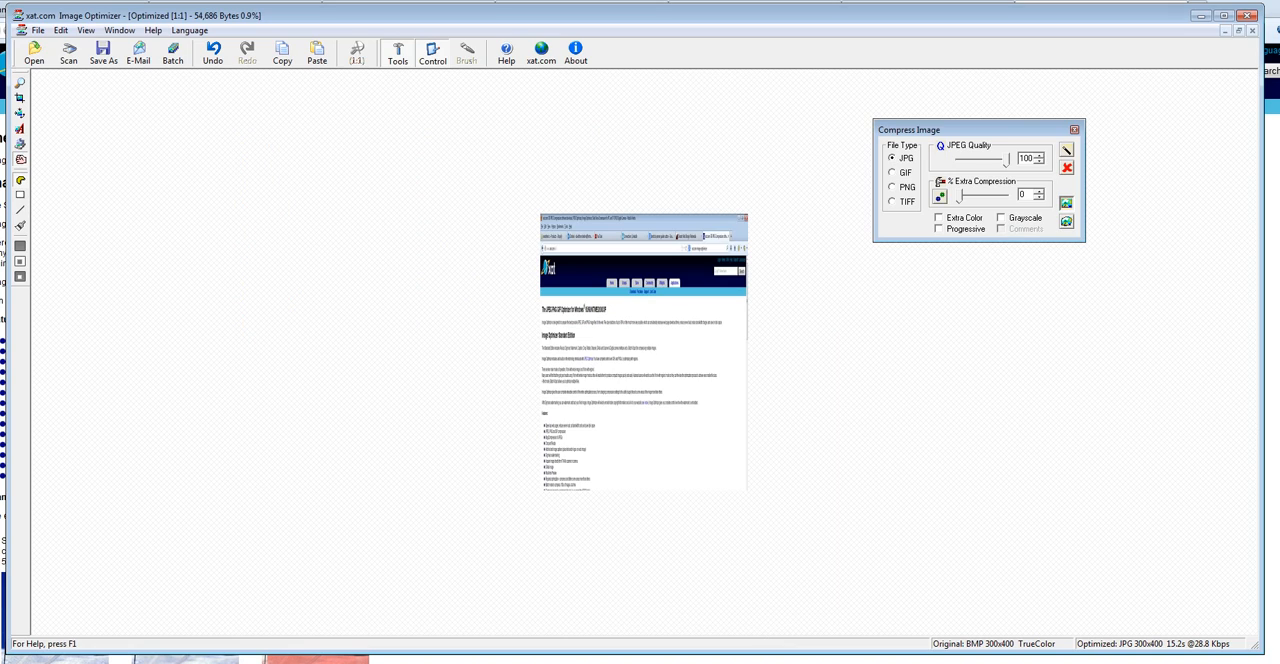
Try PNG as the file type for the optimized image and switch back to JPG.
left_click_drag(970, 130, 920, 140)
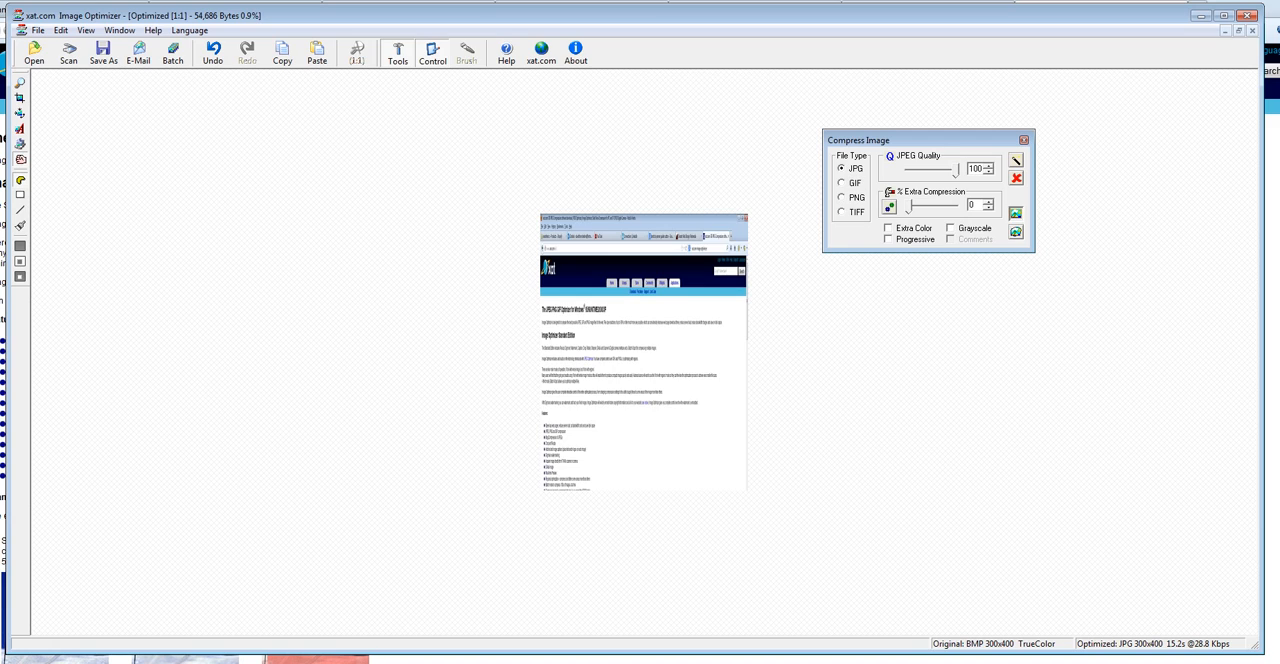
left_click(842, 198)
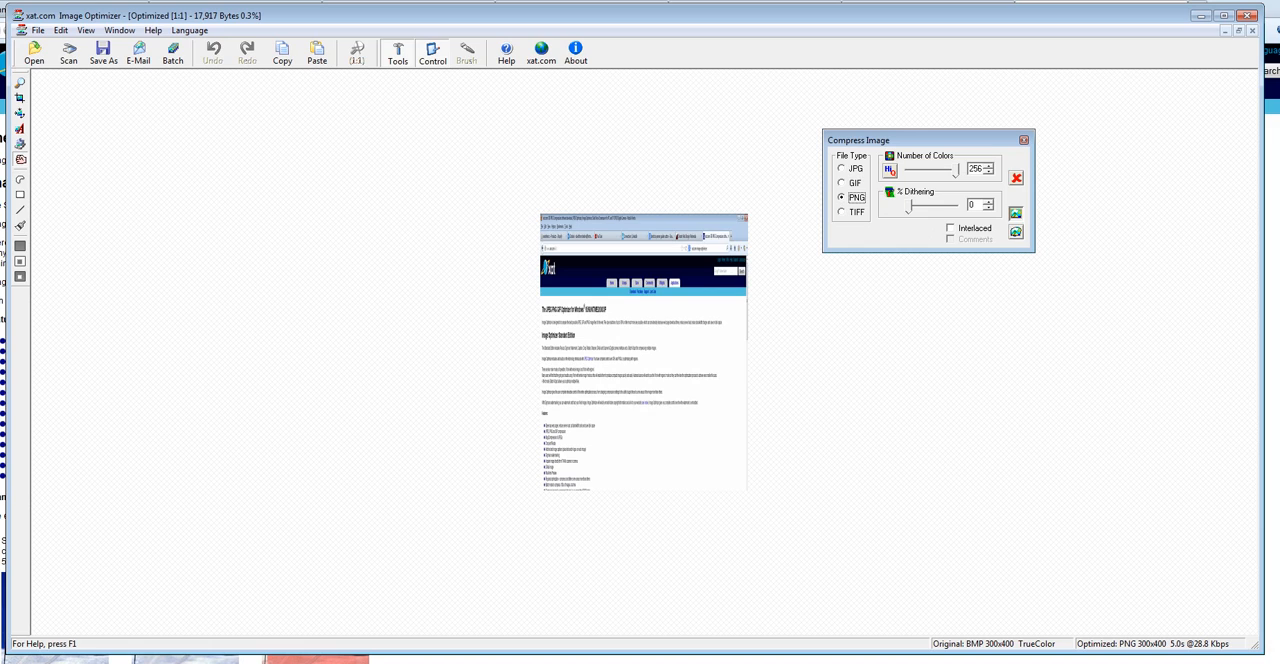
left_click(842, 169)
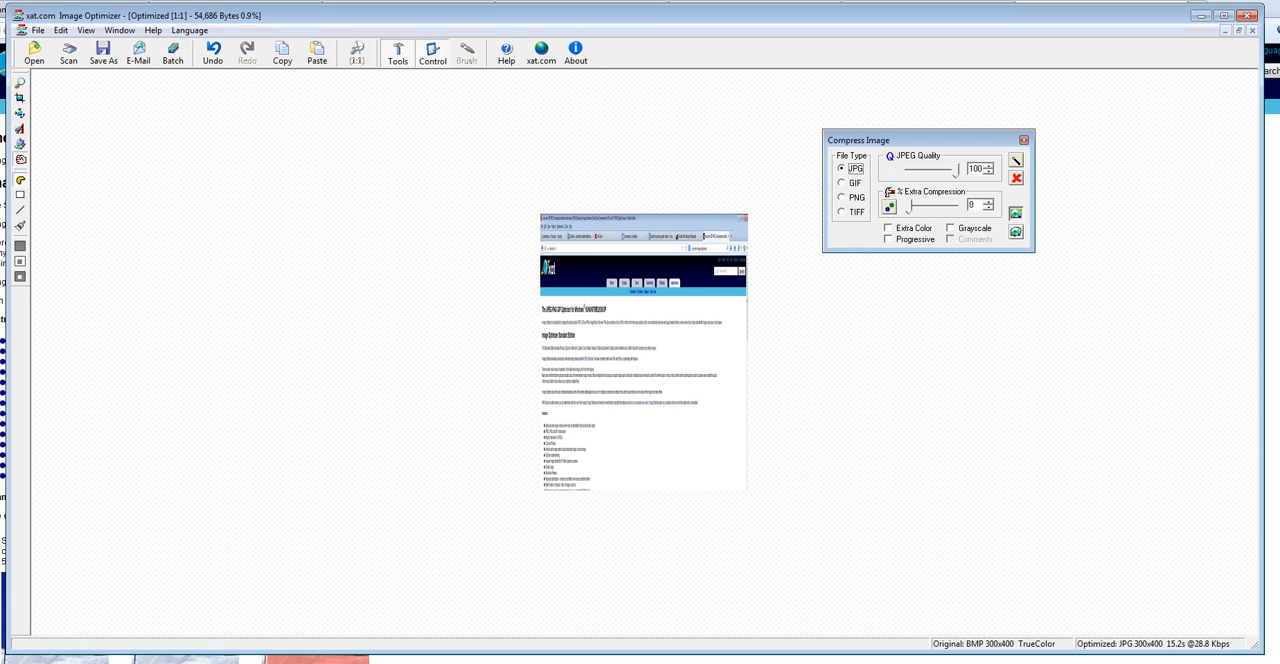
Try a JPEG quality of 71 and restore it to 100, leaving the extra compression at 0.
mouse_move(956, 171)
left_mouse_down()
mouse_move(919, 171)
mouse_move(945, 171)
left_mouse_up()
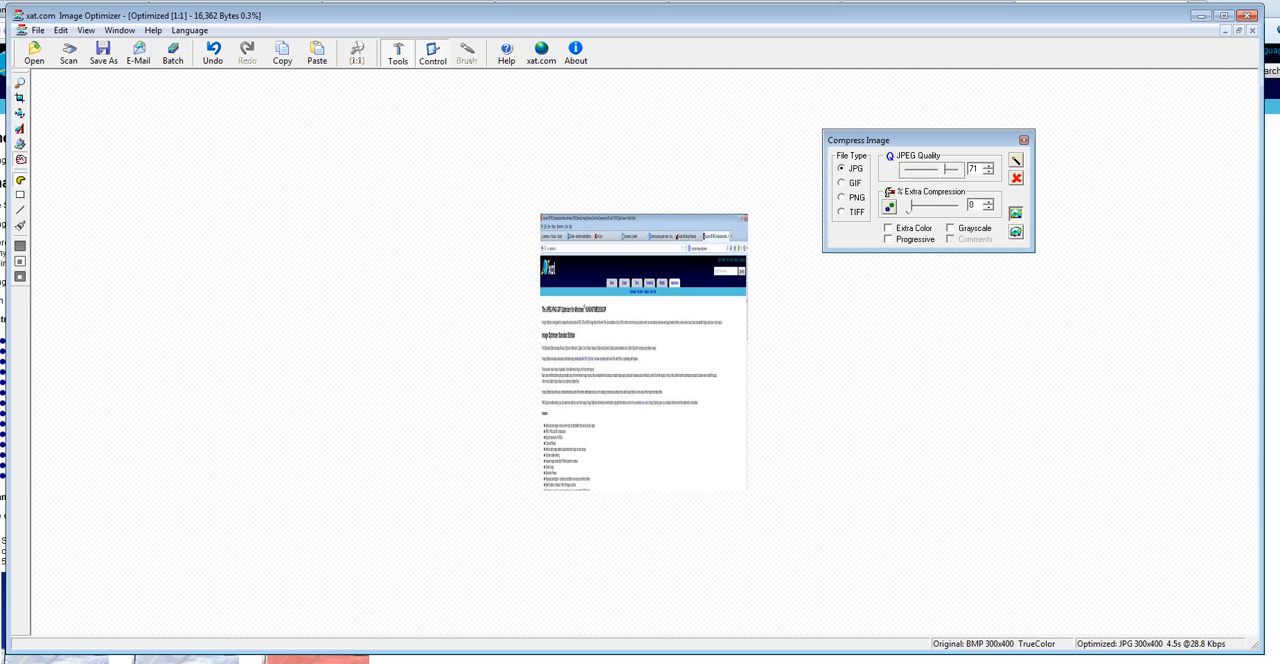
left_click_drag(946, 171, 960, 171)
mouse_move(908, 206)
left_mouse_down()
mouse_move(930, 206)
mouse_move(908, 206)
left_mouse_up()
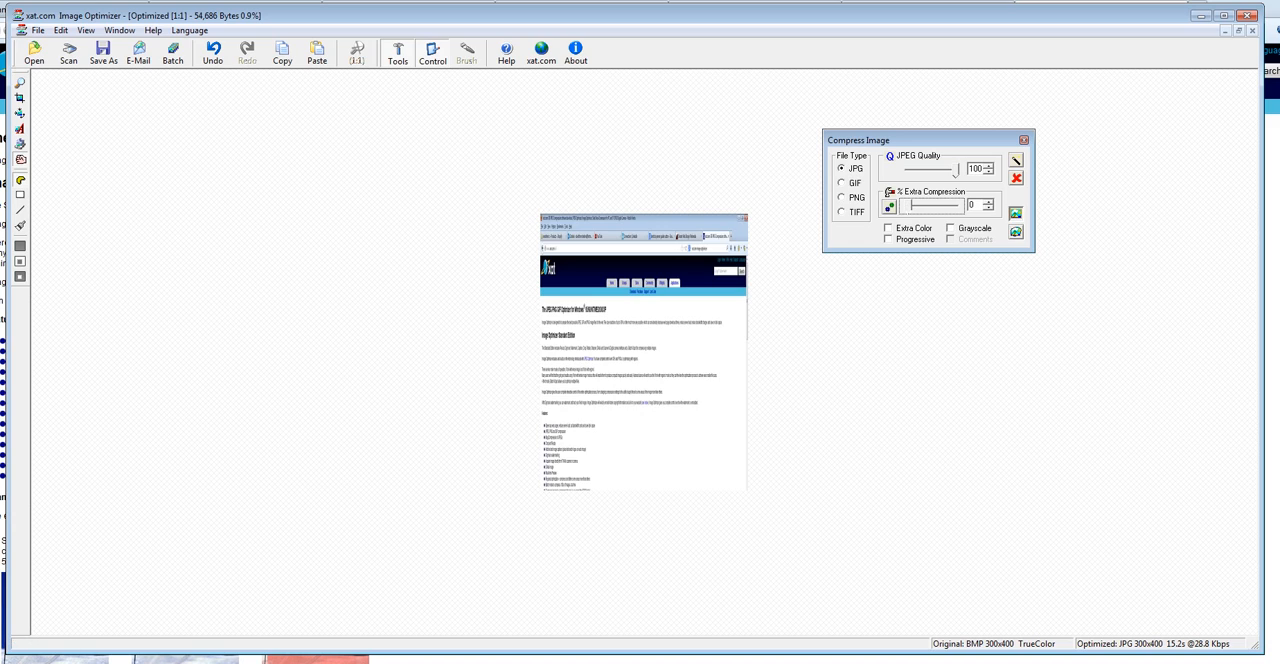
Try the Extra Color and Progressive options, turn both off again, and set the JPEG quality to 80.
left_click(889, 228)
left_click(889, 239)
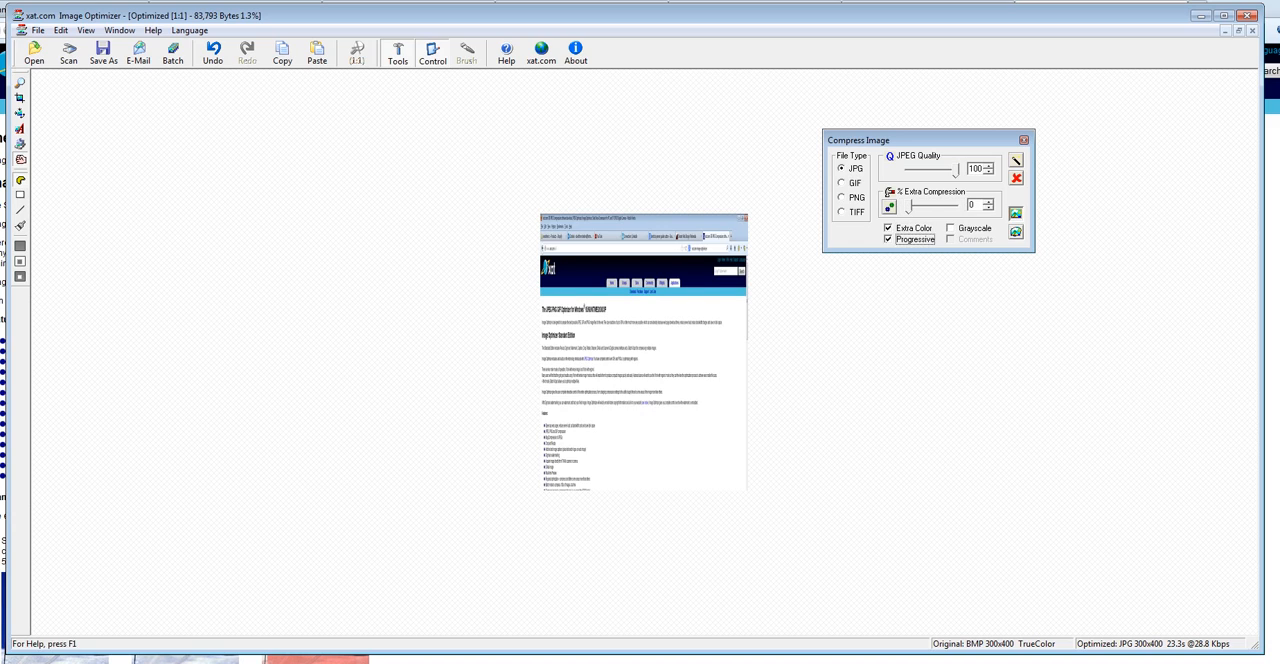
left_click(889, 228)
left_click(889, 239)
left_click_drag(956, 171, 950, 171)
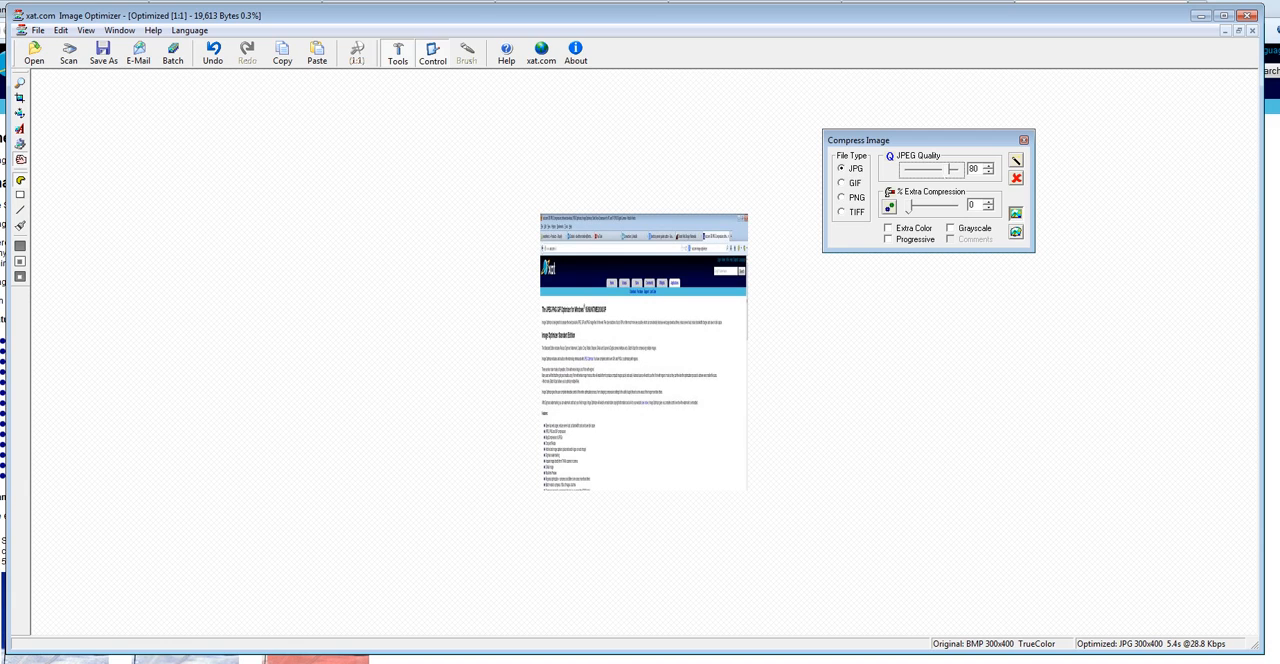